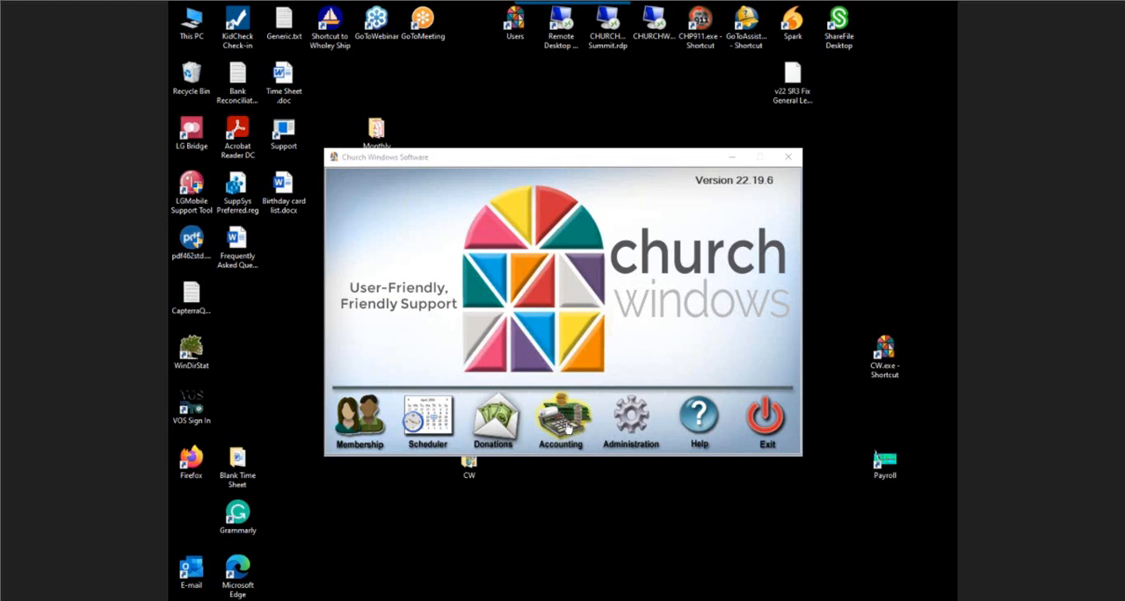
Open the Accounting module and close the Setup Chart of Accounts window
{"action": "left_click", "coordinate": [566, 426]}
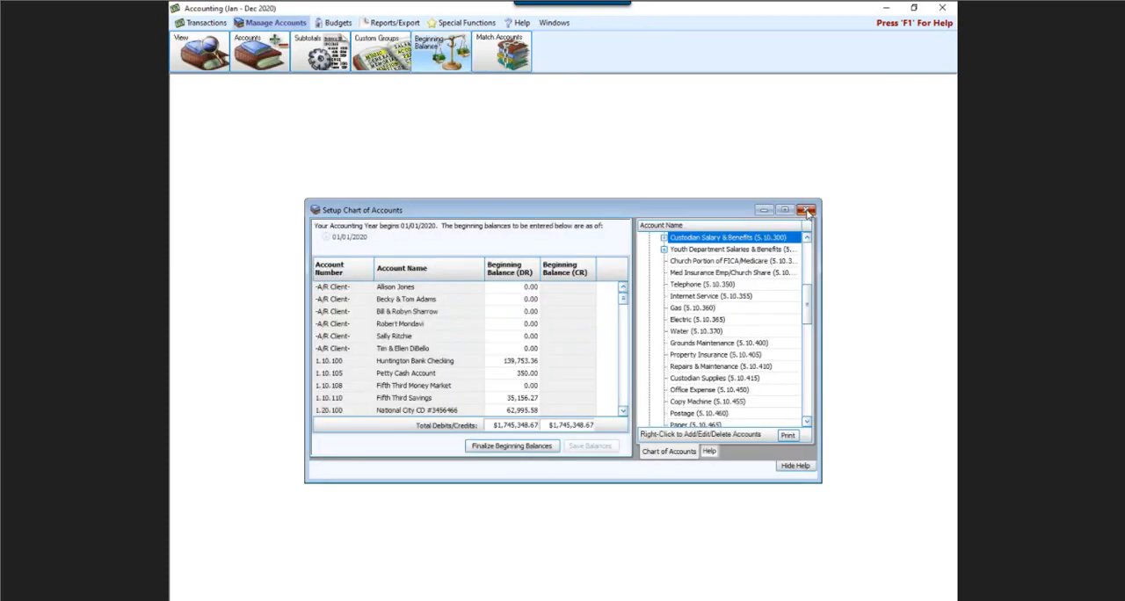
{"action": "left_click", "coordinate": [805, 209]}
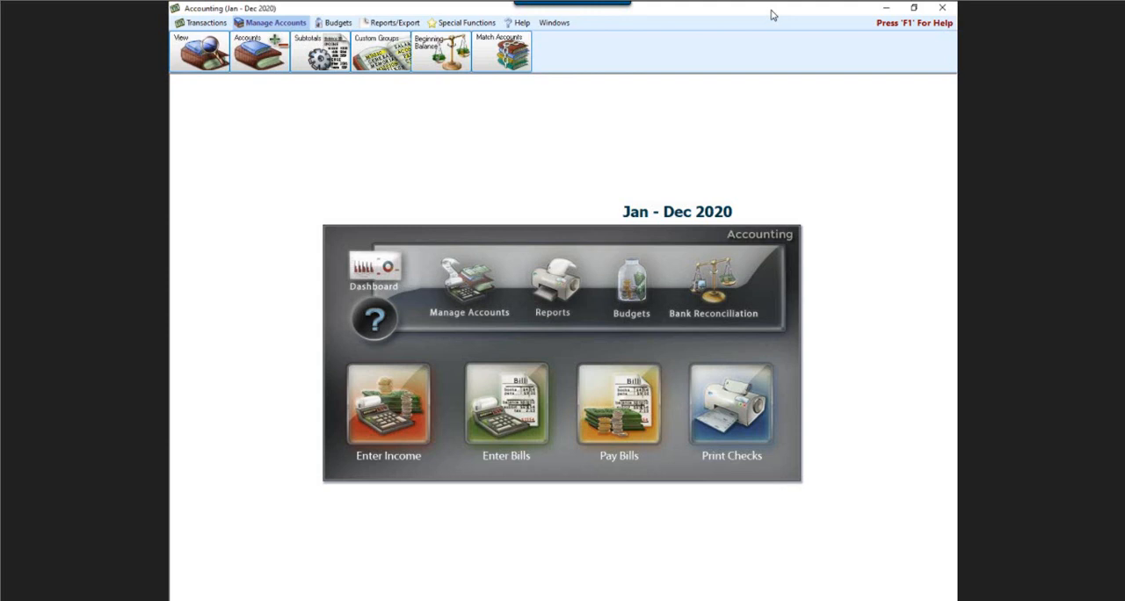
Open the Chart of Accounts for viewing and make its window taller so more accounts fit
{"action": "left_click", "coordinate": [479, 297]}
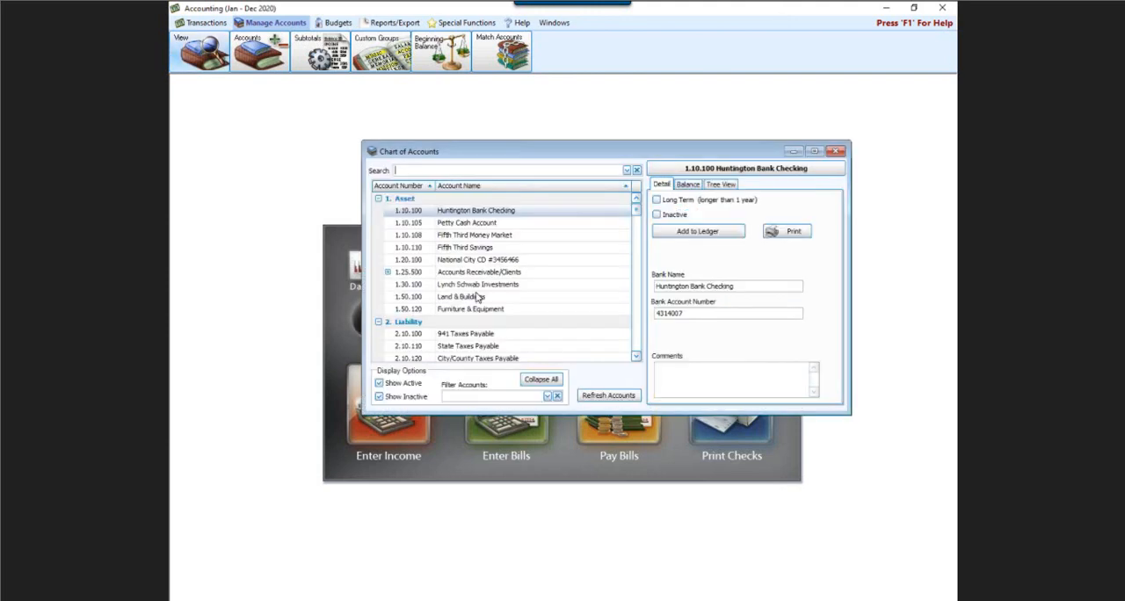
{"action": "left_click", "coordinate": [638, 139]}
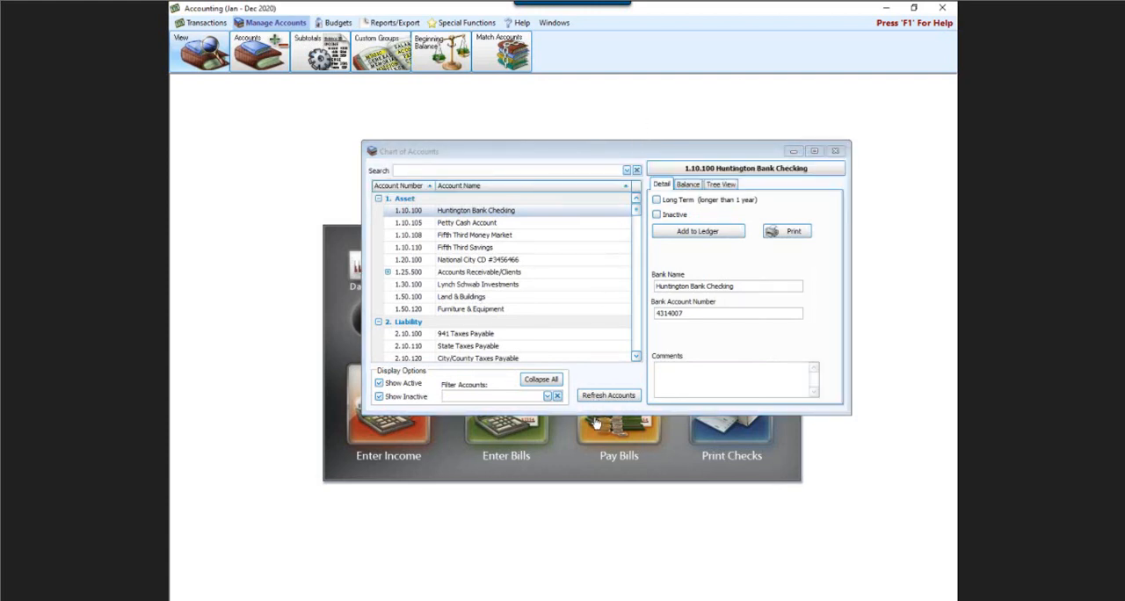
{"action": "left_click_drag", "start_coordinate": [597, 409], "coordinate": [580, 497]}
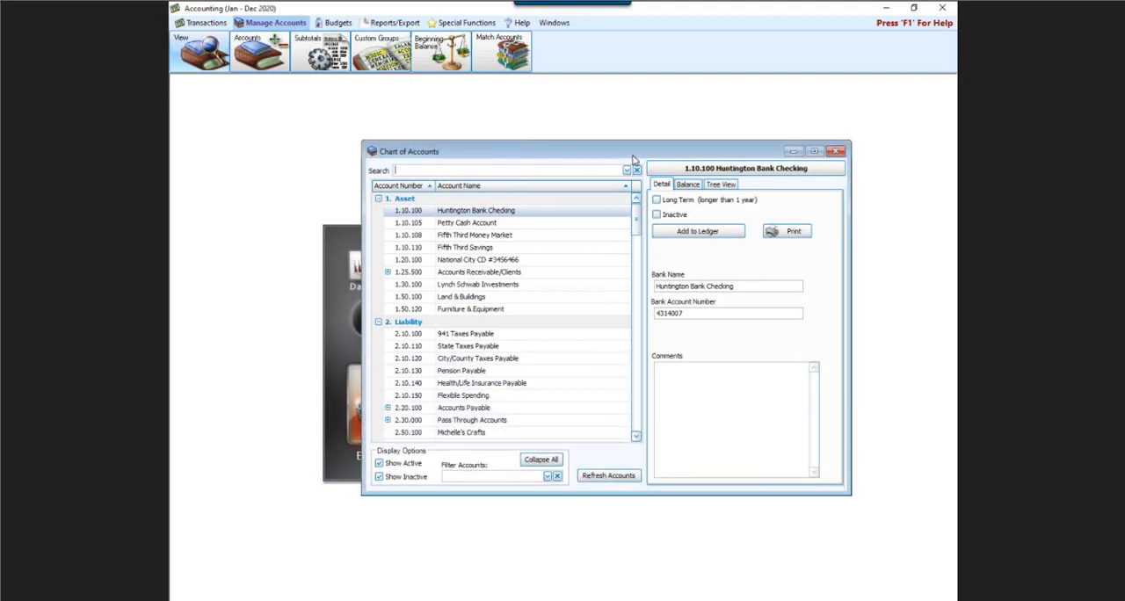
{"action": "left_click_drag", "start_coordinate": [634, 155], "coordinate": [589, 162]}
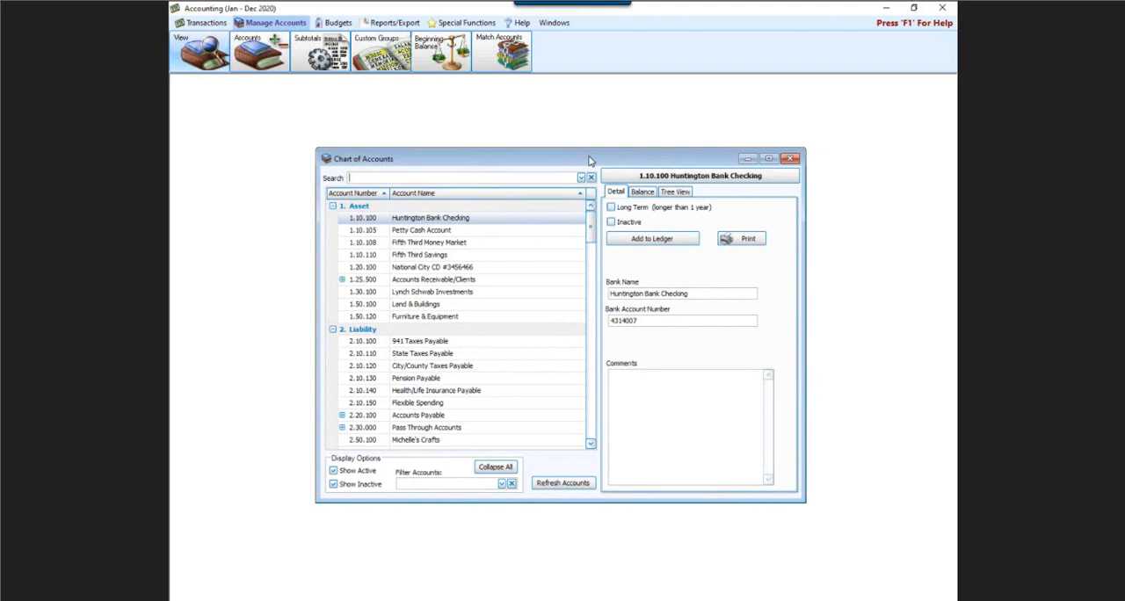
Examine the vendors under liability account 2.20.100 Accounts Payable, and close the Chart of Accounts
{"action": "left_click", "coordinate": [591, 444]}
{"action": "left_click", "coordinate": [590, 444]}
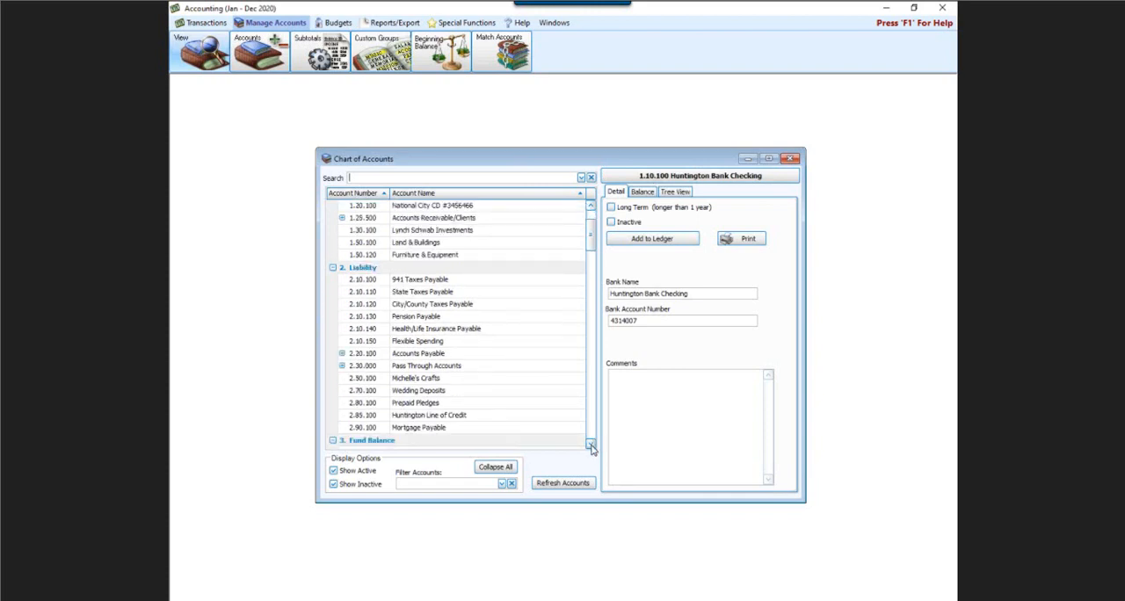
{"action": "left_click", "coordinate": [591, 444]}
{"action": "left_click", "coordinate": [590, 444]}
{"action": "left_click", "coordinate": [590, 444]}
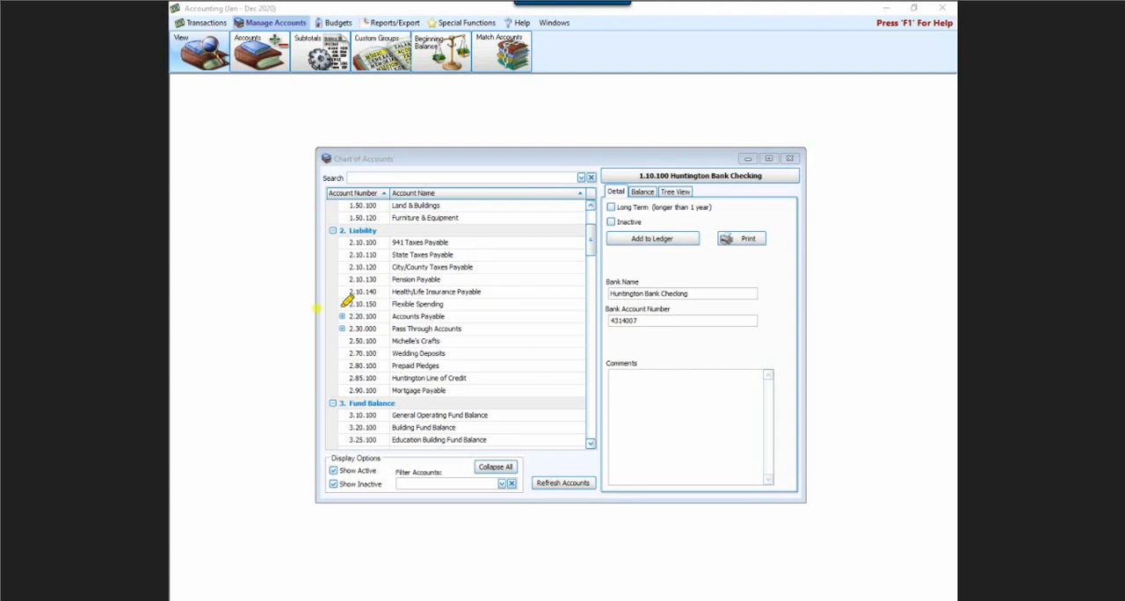
{"action": "mouse_move", "coordinate": [314, 305]}
{"action": "left_mouse_down"}
{"action": "mouse_move", "coordinate": [560, 288]}
{"action": "mouse_move", "coordinate": [603, 308]}
{"action": "mouse_move", "coordinate": [513, 323]}
{"action": "mouse_move", "coordinate": [331, 319]}
{"action": "mouse_move", "coordinate": [309, 303]}
{"action": "left_mouse_up"}
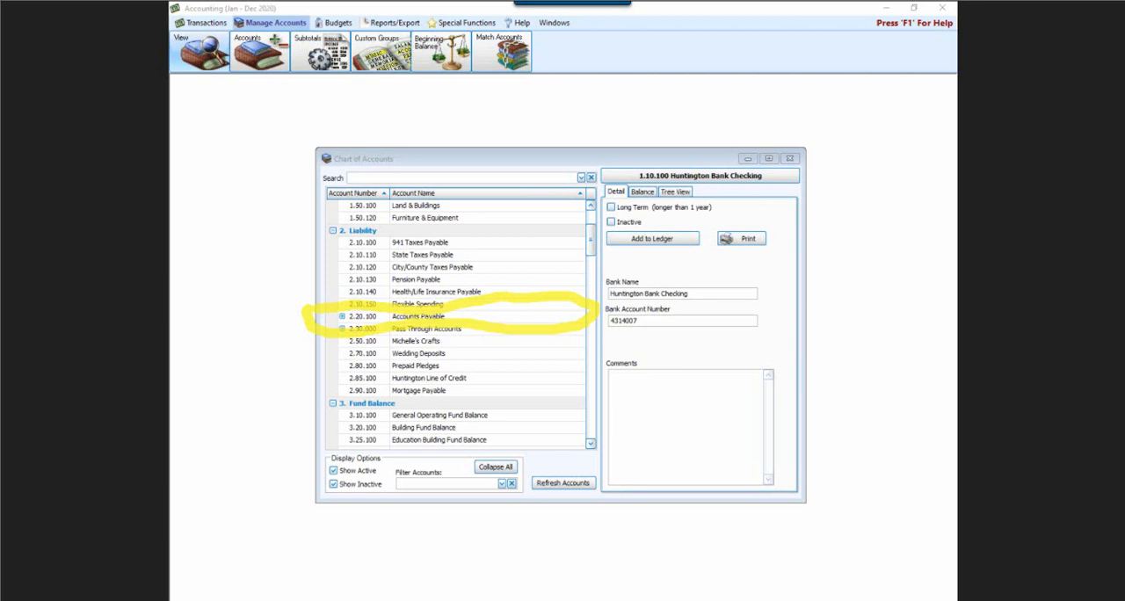
{"action": "key", "text": "Escape"}
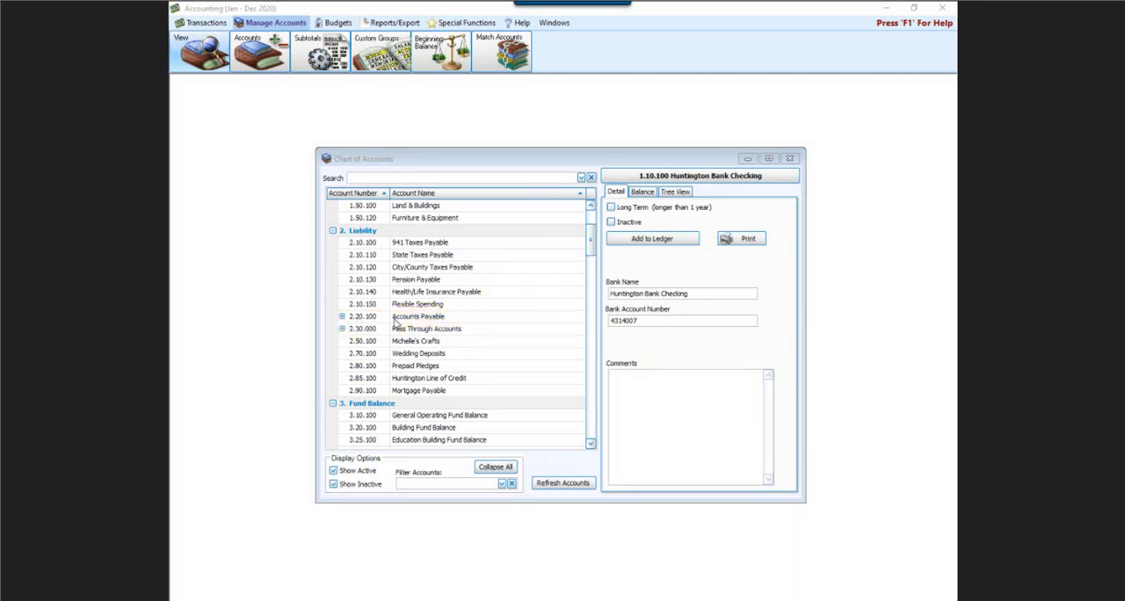
{"action": "left_click", "coordinate": [342, 316]}
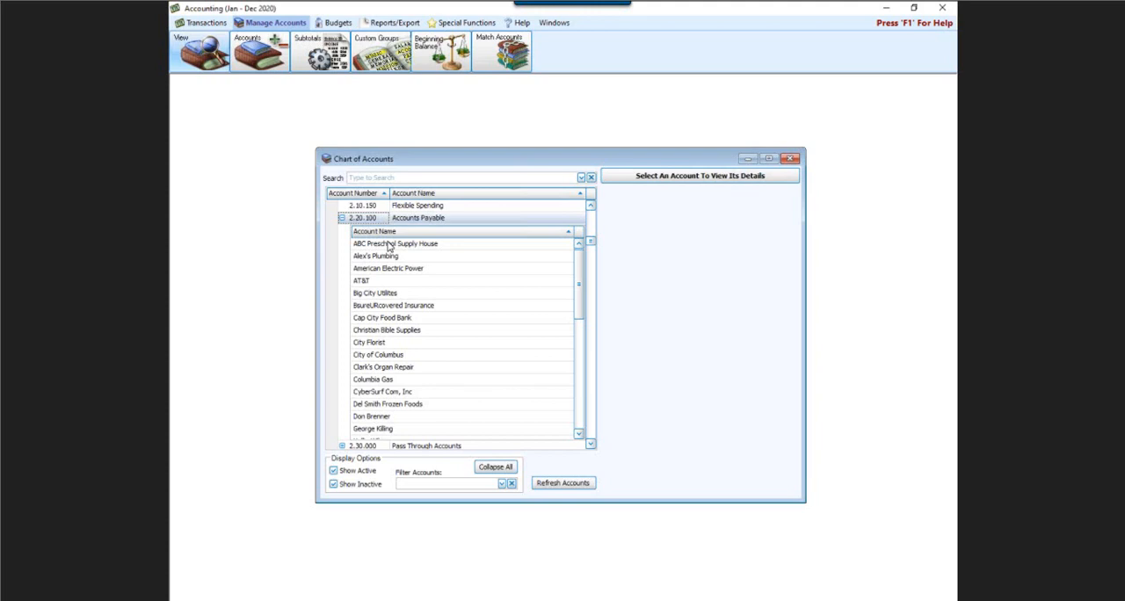
{"action": "left_click", "coordinate": [342, 218]}
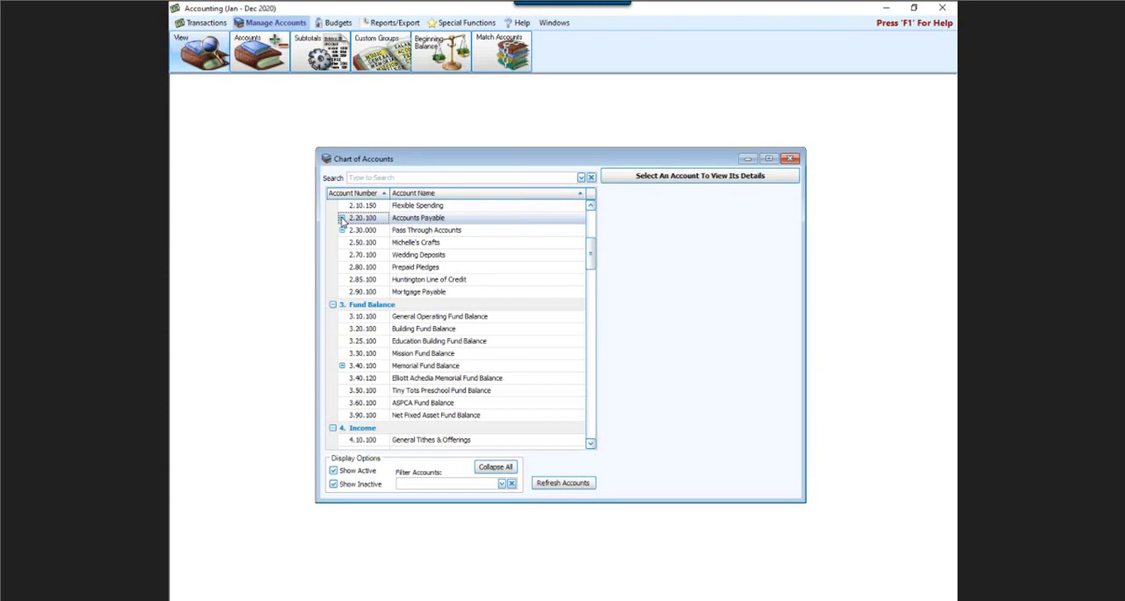
{"action": "left_click", "coordinate": [791, 159]}
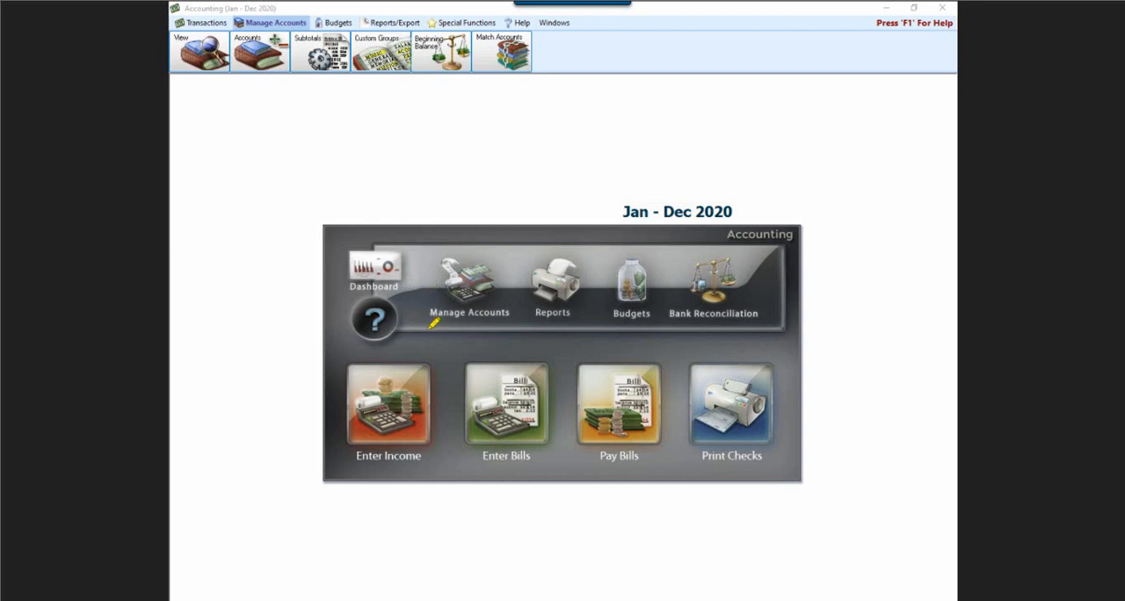
{"action": "mouse_move", "coordinate": [445, 342]}
{"action": "left_mouse_down"}
{"action": "mouse_move", "coordinate": [561, 335]}
{"action": "mouse_move", "coordinate": [553, 452]}
{"action": "mouse_move", "coordinate": [488, 482]}
{"action": "mouse_move", "coordinate": [453, 450]}
{"action": "mouse_move", "coordinate": [462, 337]}
{"action": "left_mouse_up"}
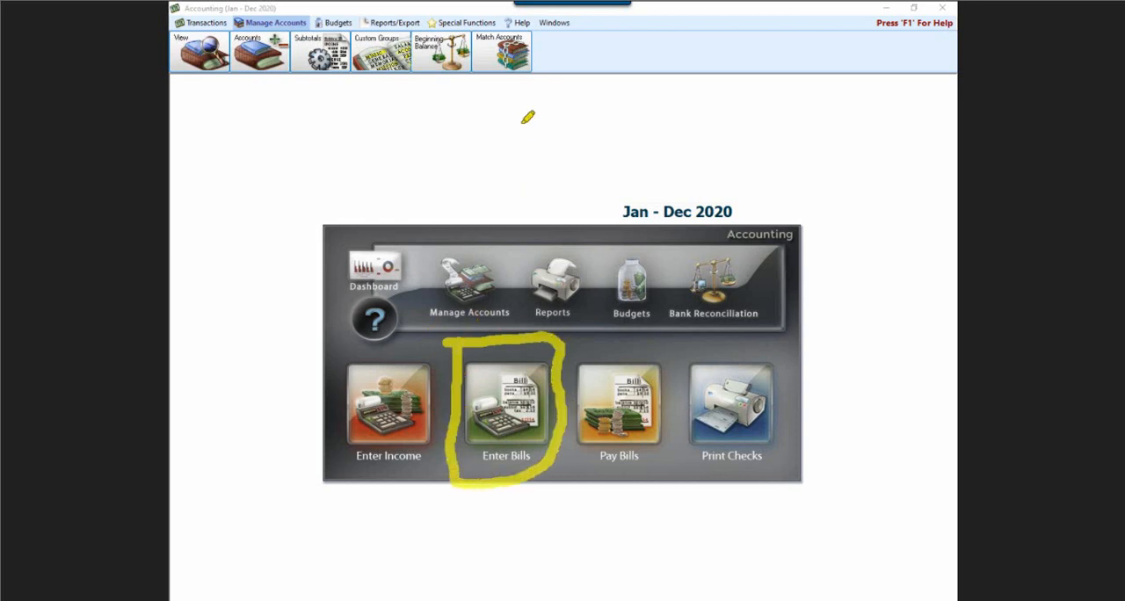
{"action": "left_click_drag", "start_coordinate": [495, 176], "coordinate": [517, 323]}
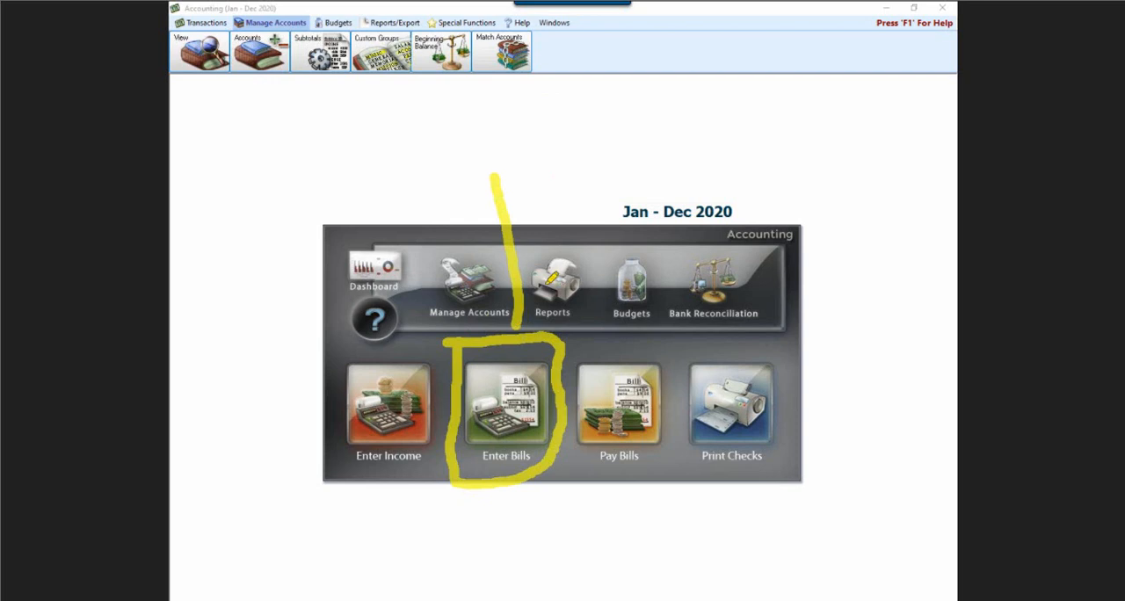
{"action": "mouse_move", "coordinate": [552, 274]}
{"action": "left_mouse_down"}
{"action": "mouse_move", "coordinate": [519, 325]}
{"action": "mouse_move", "coordinate": [485, 289]}
{"action": "left_mouse_up"}
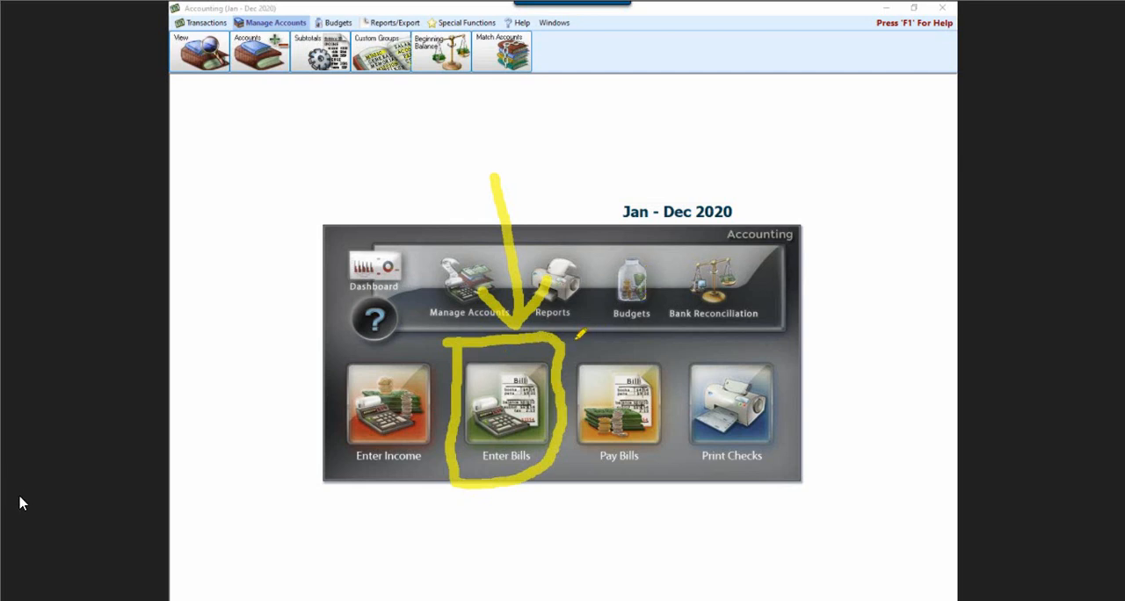
{"action": "mouse_move", "coordinate": [575, 337]}
{"action": "left_mouse_down"}
{"action": "mouse_move", "coordinate": [683, 367]}
{"action": "mouse_move", "coordinate": [681, 426]}
{"action": "mouse_move", "coordinate": [661, 474]}
{"action": "mouse_move", "coordinate": [593, 488]}
{"action": "mouse_move", "coordinate": [567, 404]}
{"action": "mouse_move", "coordinate": [575, 333]}
{"action": "left_mouse_up"}
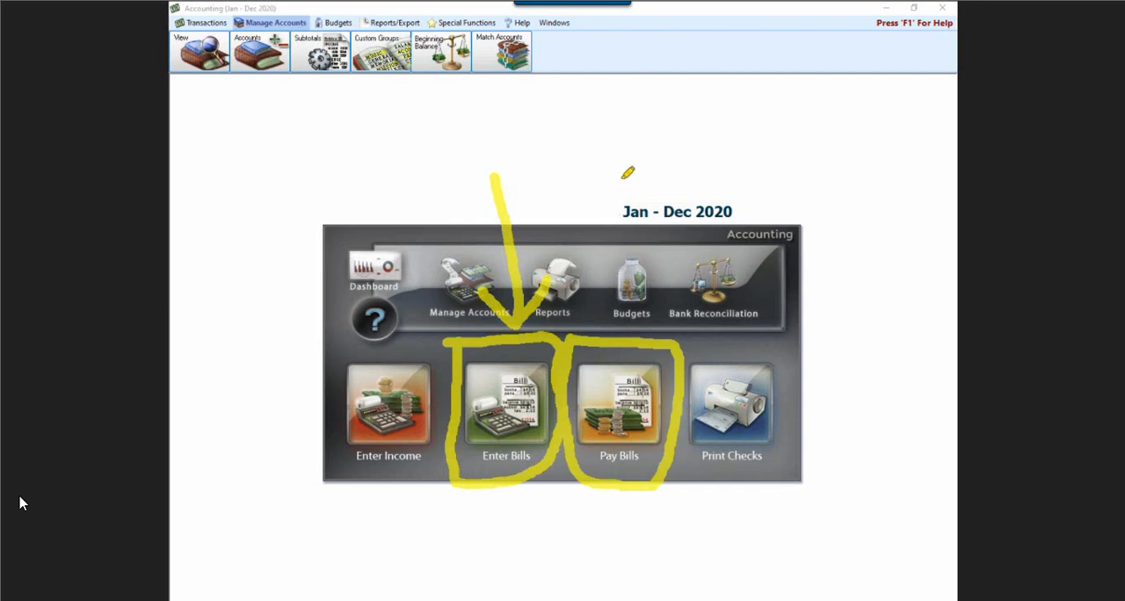
{"action": "mouse_move", "coordinate": [623, 173]}
{"action": "left_mouse_down"}
{"action": "mouse_move", "coordinate": [625, 327]}
{"action": "mouse_move", "coordinate": [588, 299]}
{"action": "left_mouse_up"}
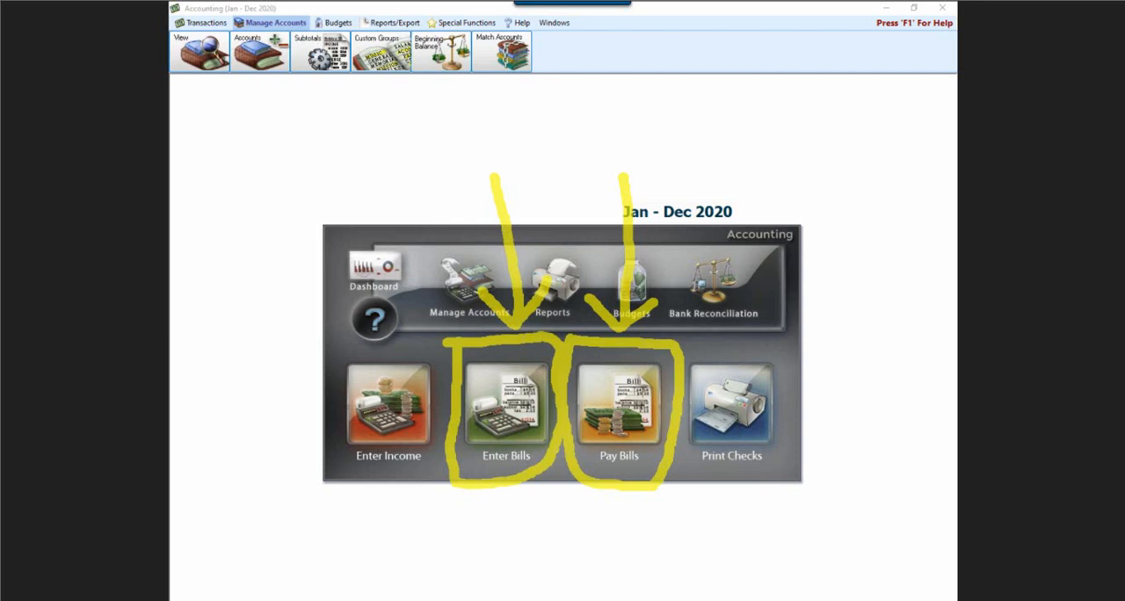
{"action": "key", "text": "Escape"}
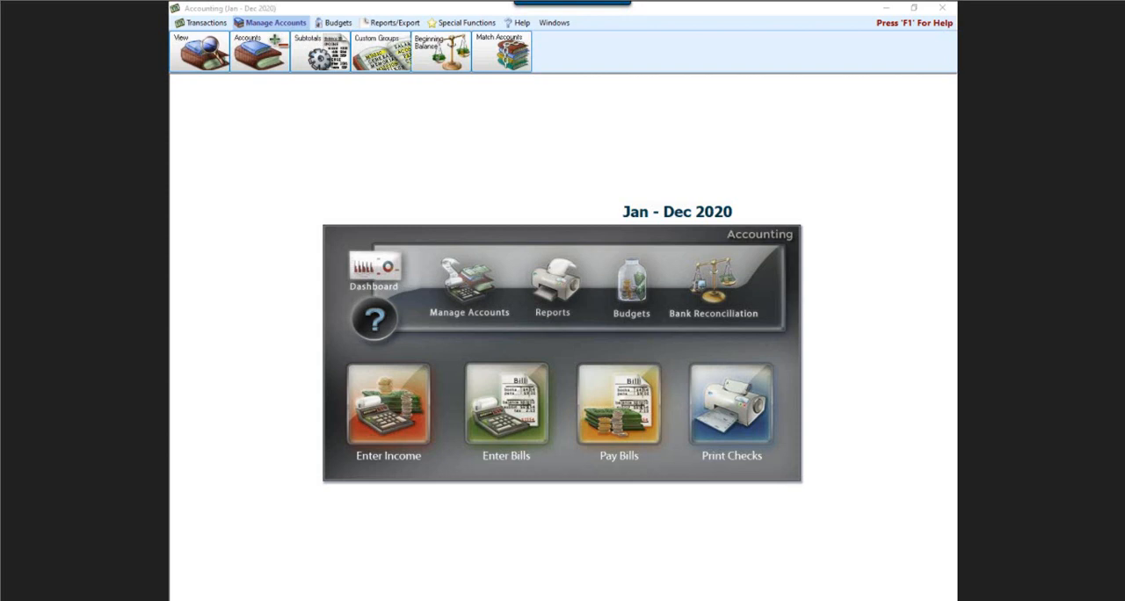
Switch to the Church Windows Support Center in the browser, search for "enter bills", and close the browser after reviewing the articles
{"action": "key", "text": "alt+Tab"}
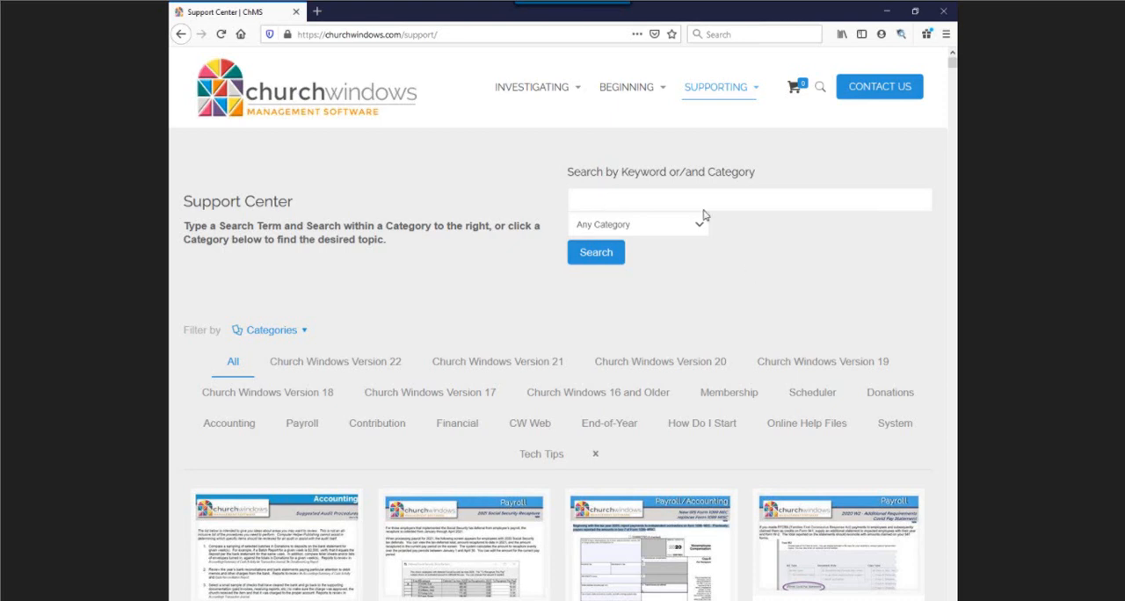
{"action": "left_click", "coordinate": [681, 193]}
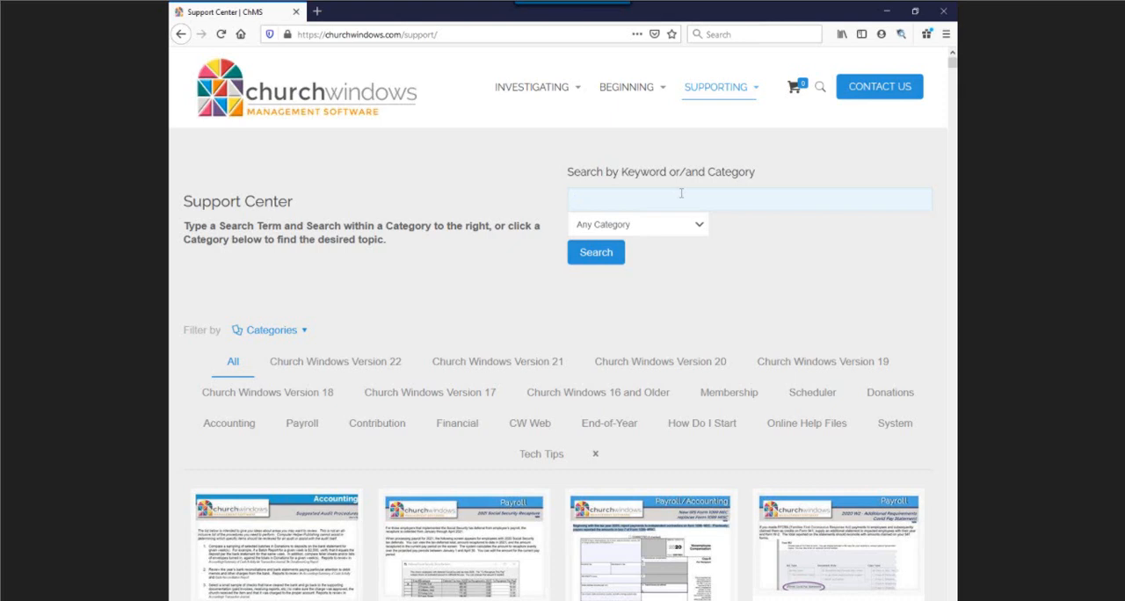
{"action": "type", "text": "enter bills"}
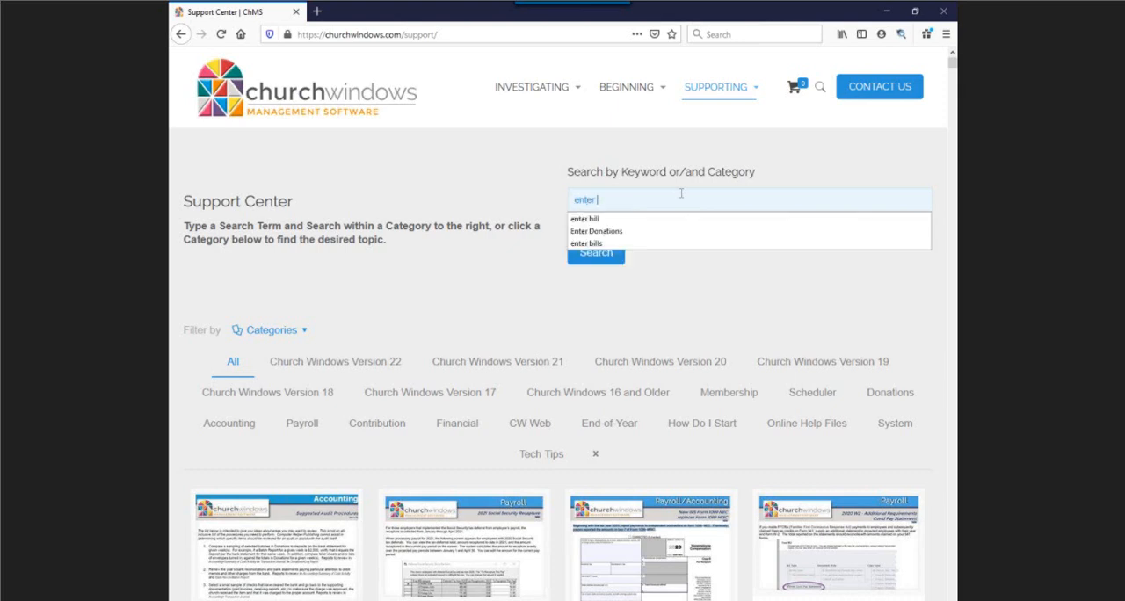
{"action": "key", "text": "Return"}
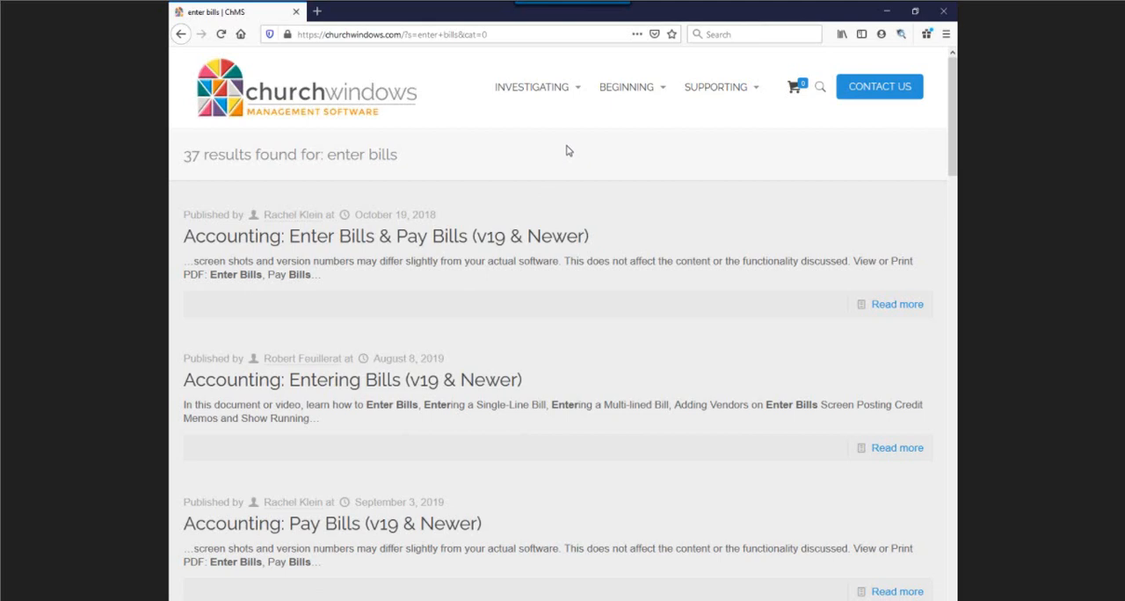
{"action": "mouse_move", "coordinate": [495, 77]}
{"action": "left_click", "coordinate": [942, 12]}
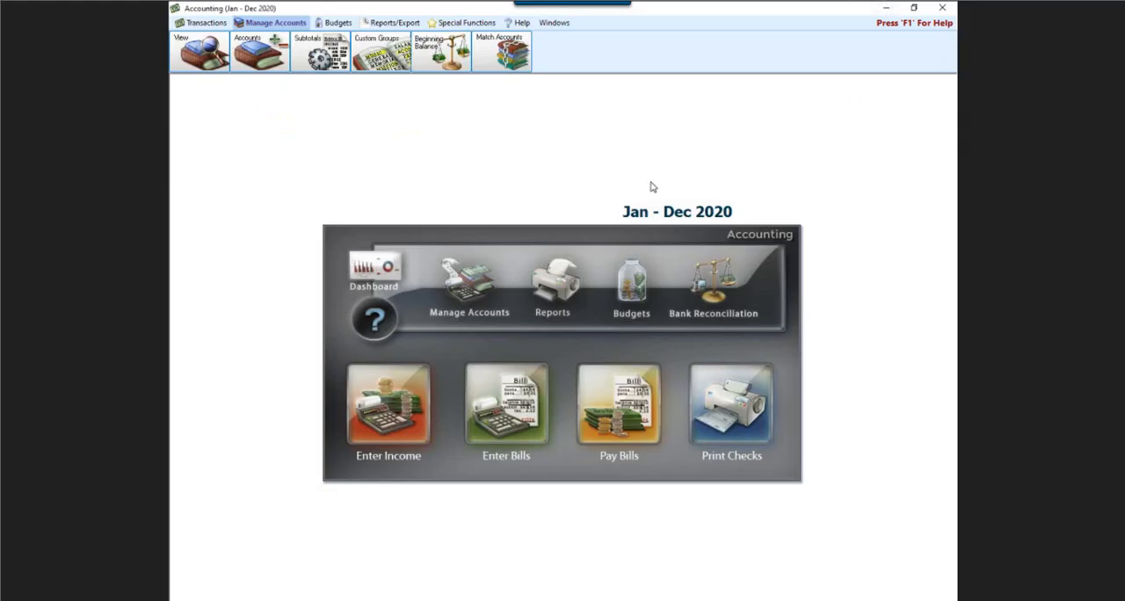
Start entering bills and set the Date Occurred to 12/31/2020
{"action": "left_click", "coordinate": [494, 416]}
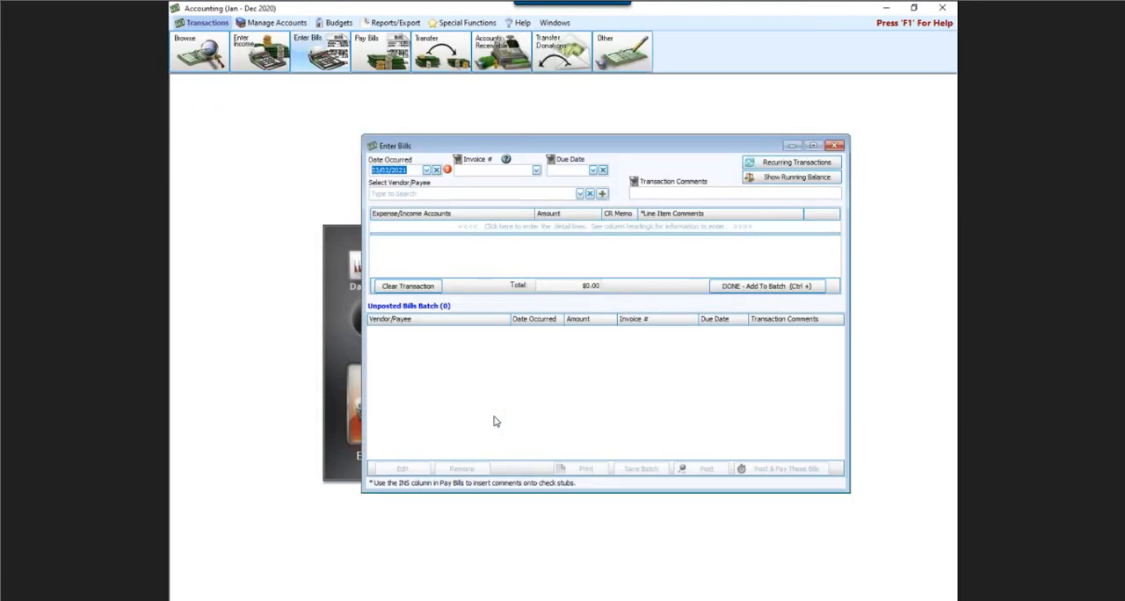
{"action": "left_click", "coordinate": [425, 169]}
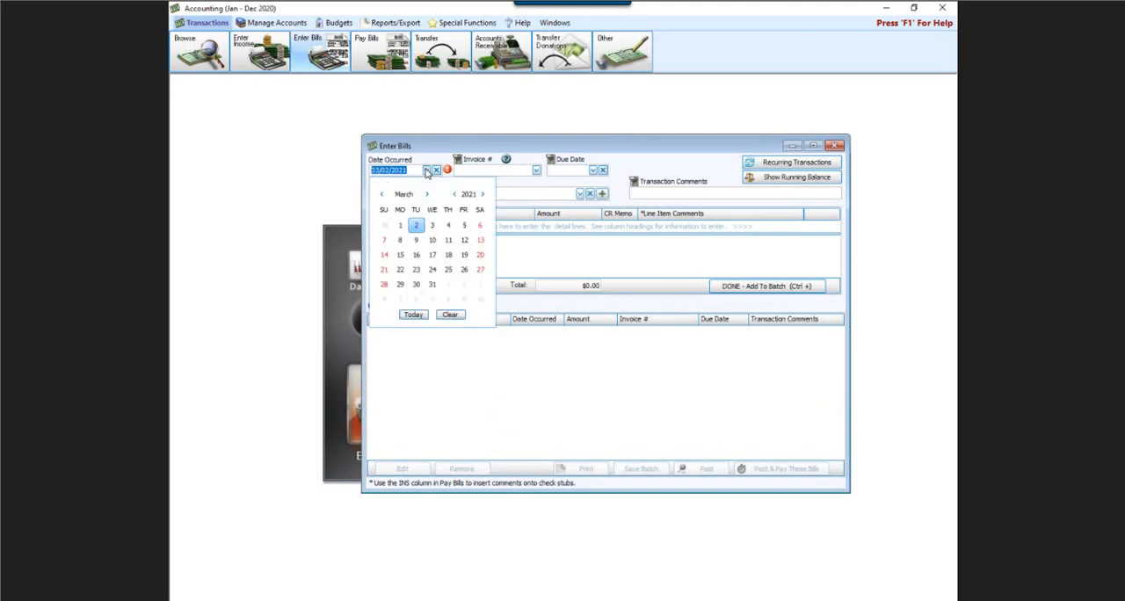
{"action": "left_click", "coordinate": [383, 194]}
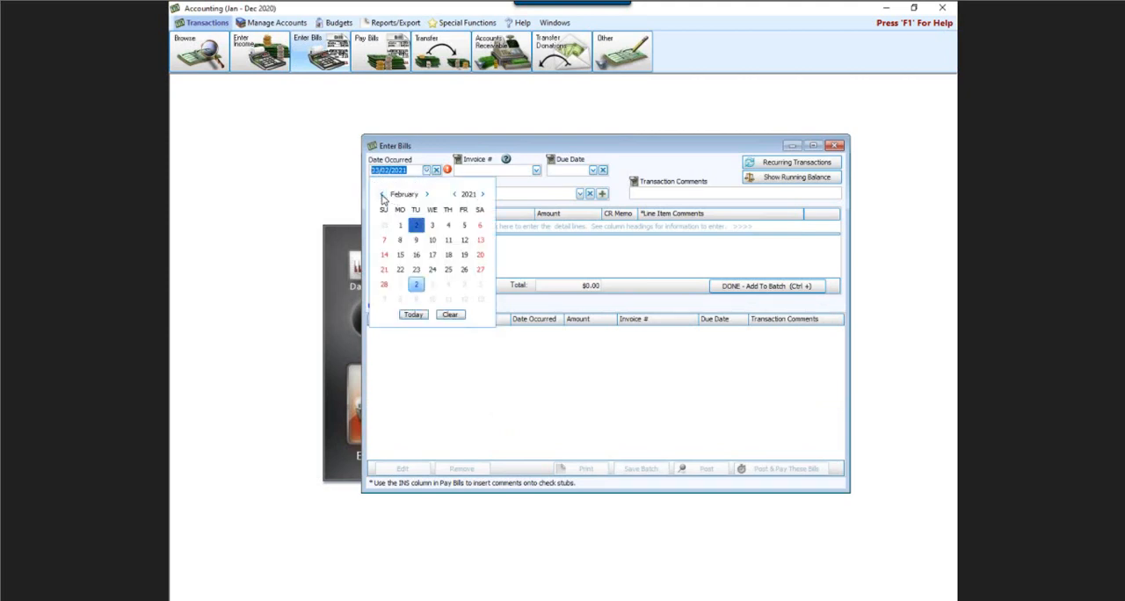
{"action": "left_click", "coordinate": [382, 194]}
{"action": "left_click", "coordinate": [382, 194]}
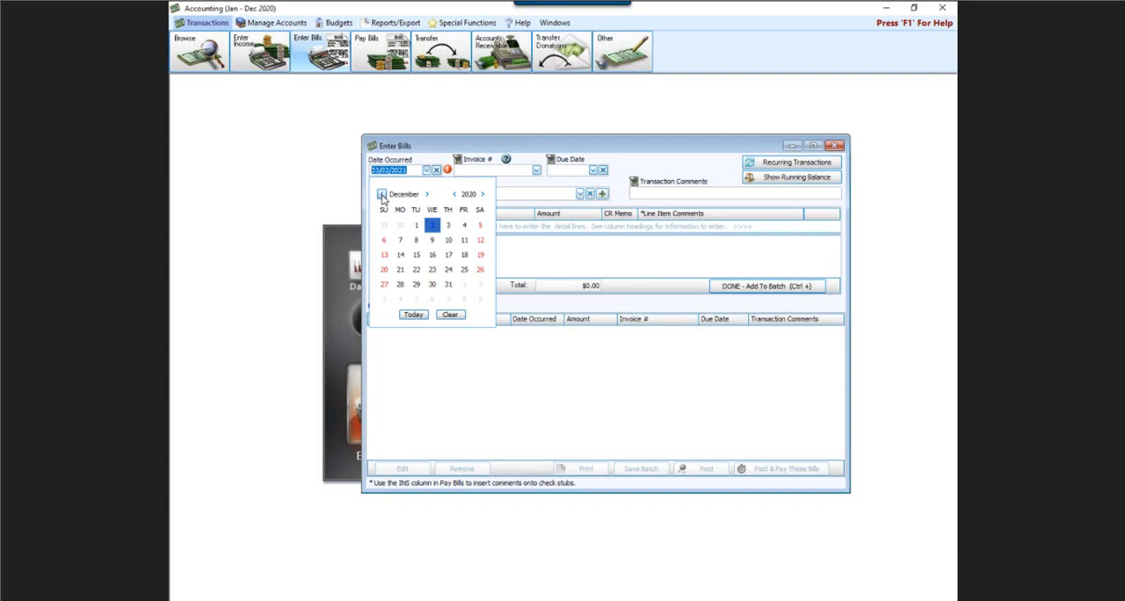
{"action": "left_click", "coordinate": [448, 284]}
{"action": "left_click_drag", "start_coordinate": [624, 135], "coordinate": [590, 165]}
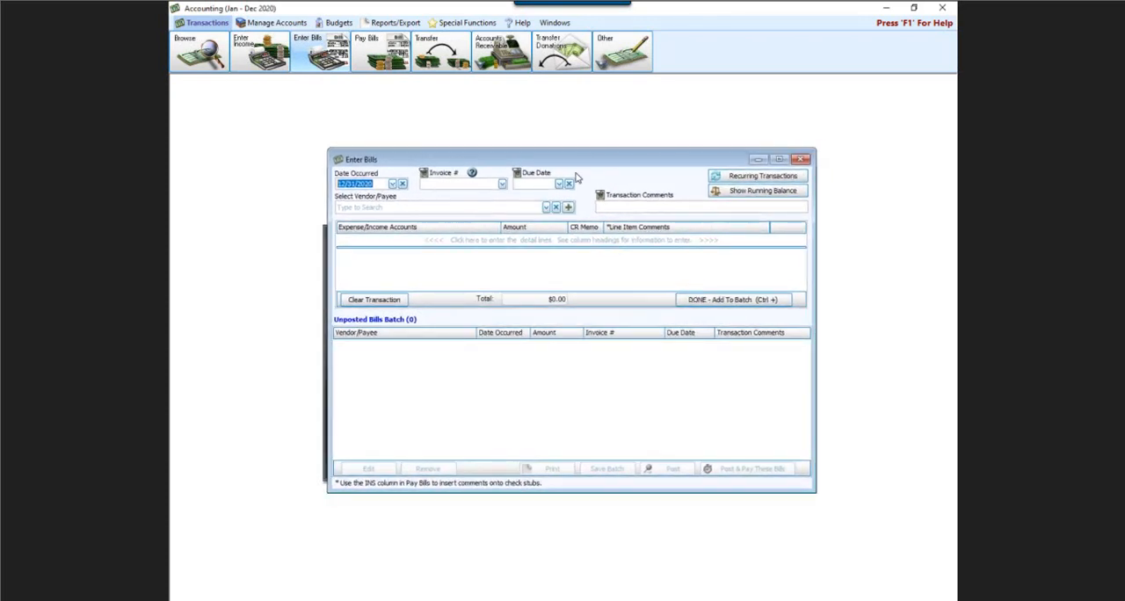
Open the online help from the Enter Bills window, and return to bill entry by closing the help page
{"action": "key", "text": "F1"}
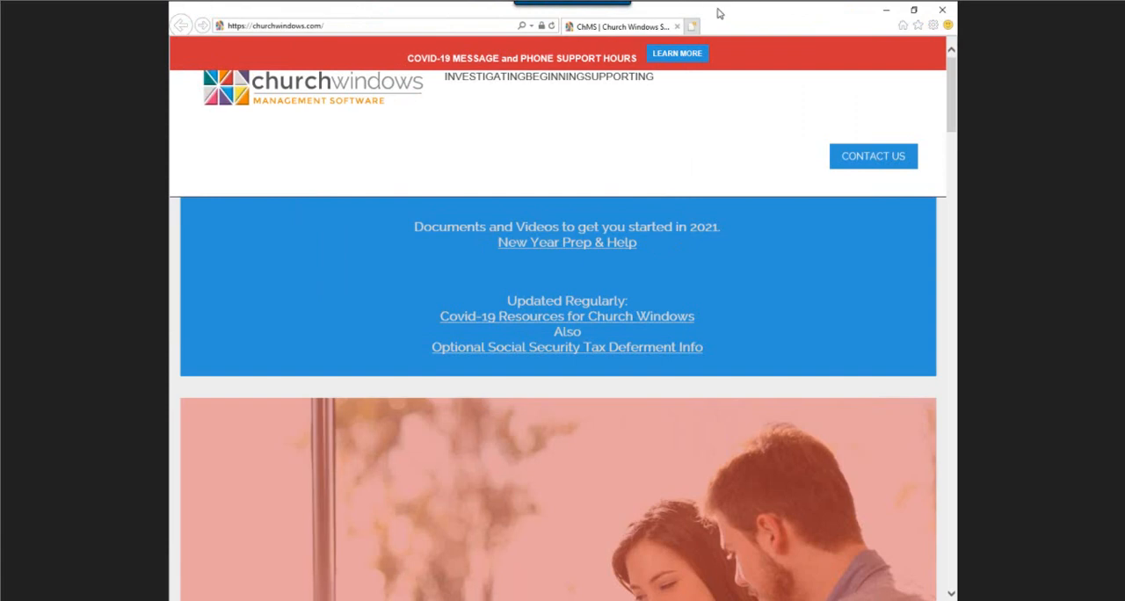
{"action": "left_click", "coordinate": [938, 9]}
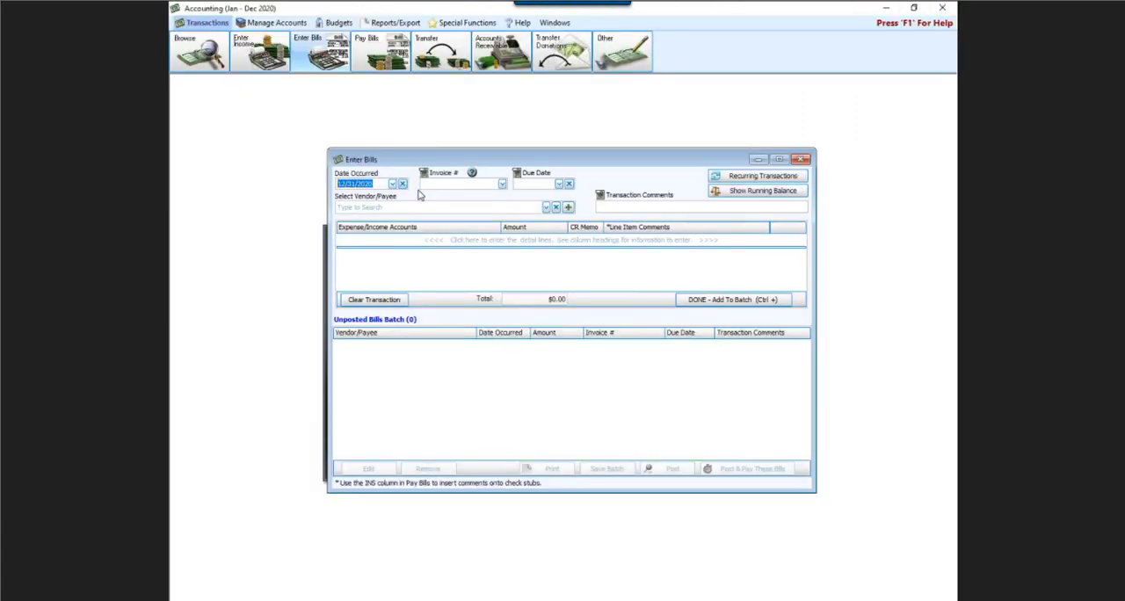
{"action": "key", "text": "F1"}
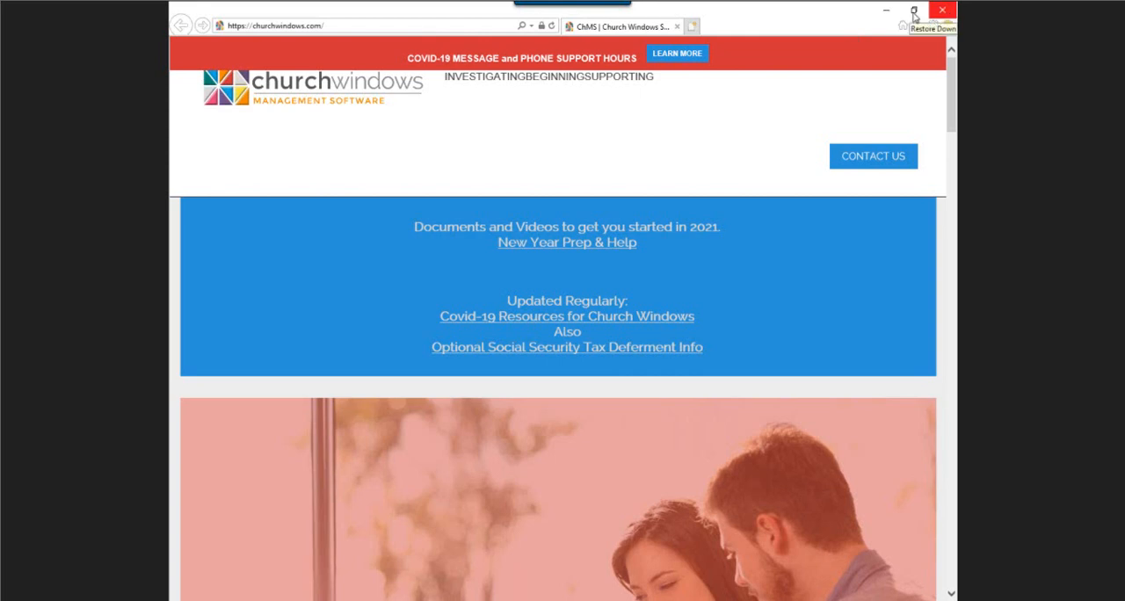
{"action": "left_click", "coordinate": [944, 14]}
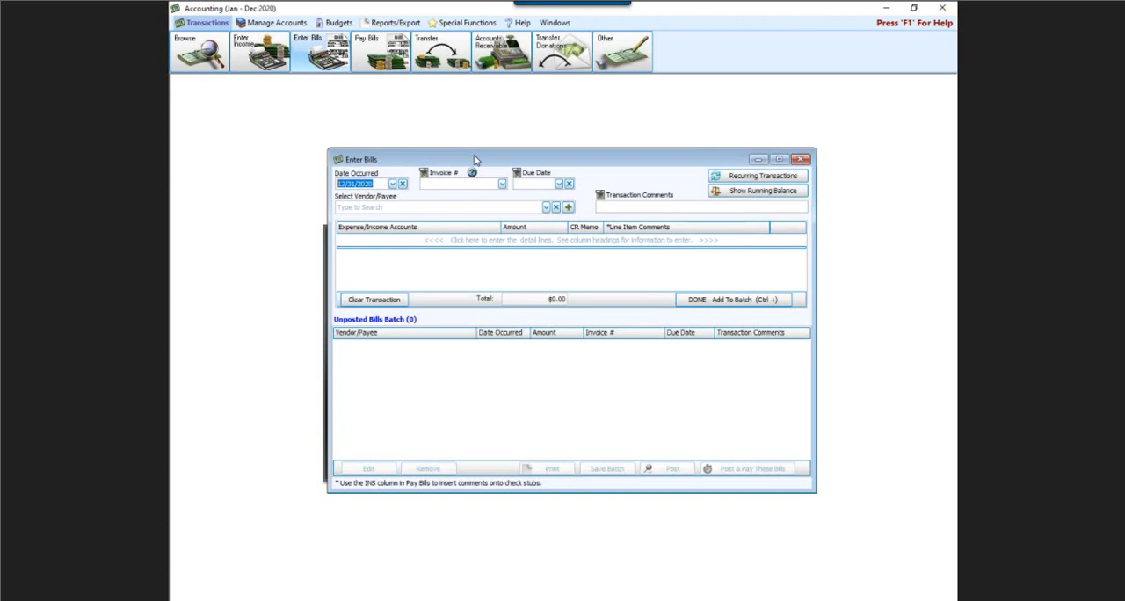
{"action": "left_click_drag", "start_coordinate": [474, 159], "coordinate": [457, 161]}
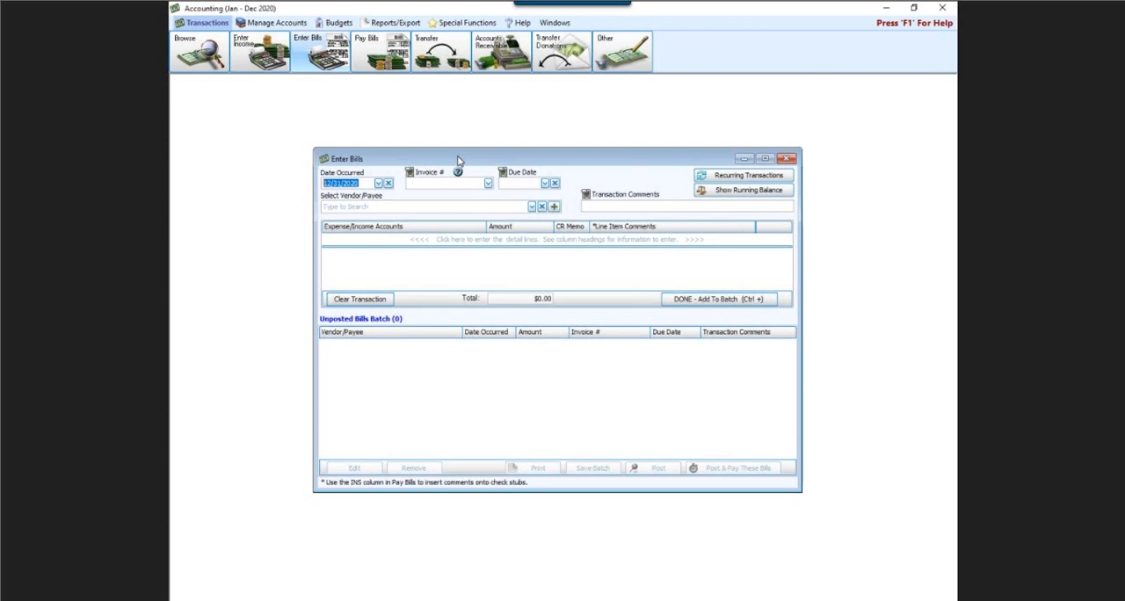
Close bill entry, open Pay Bills, and set the Default Date Occurred to 12/31/2020
{"action": "left_click", "coordinate": [786, 158]}
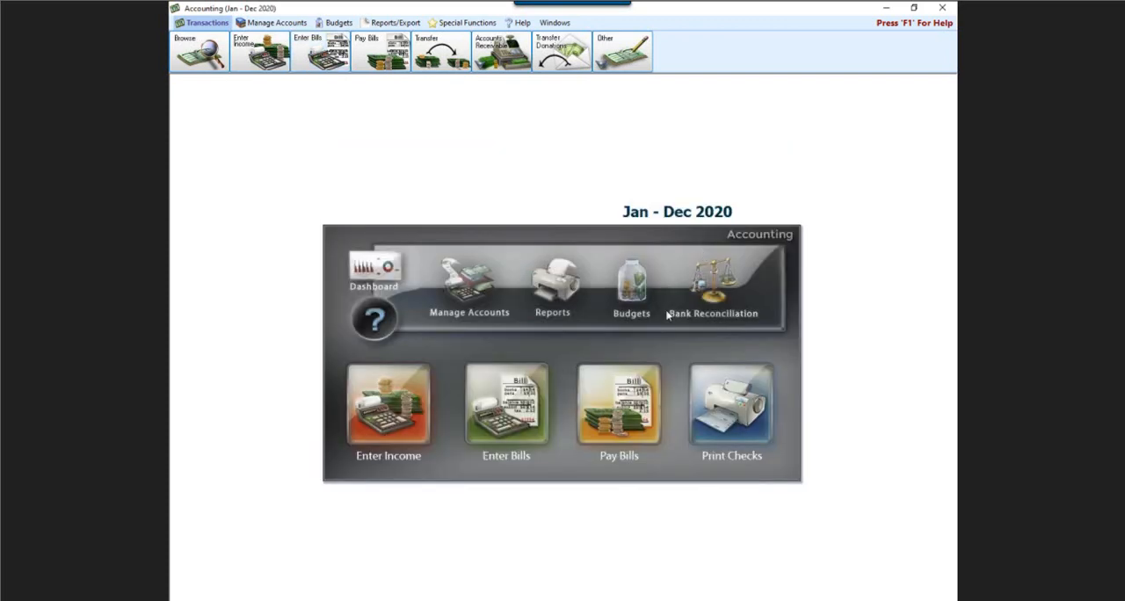
{"action": "left_click", "coordinate": [631, 376]}
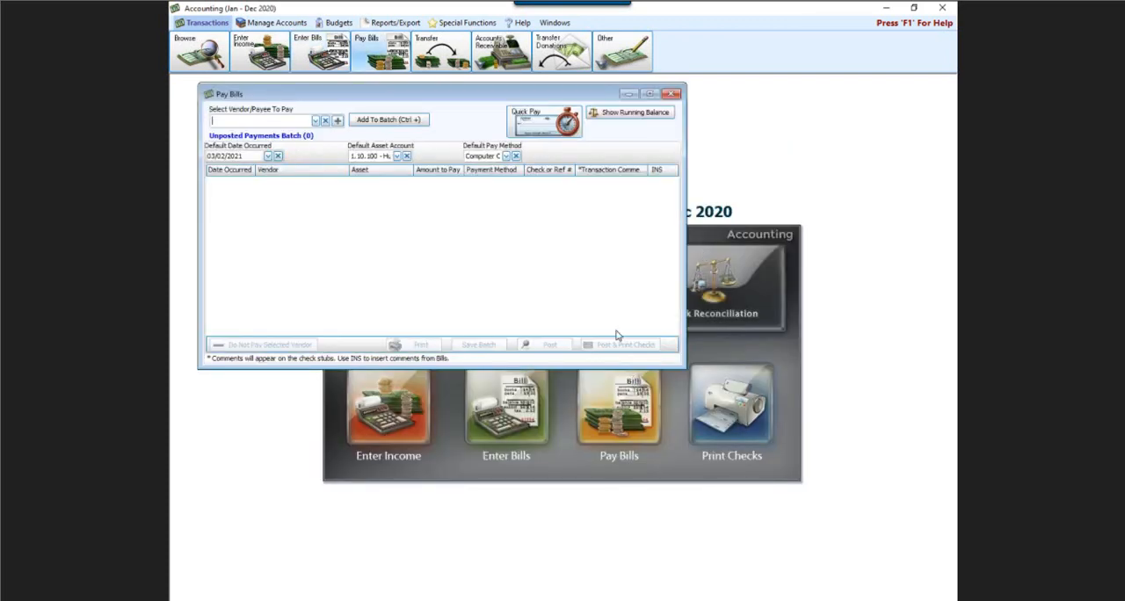
{"action": "left_click", "coordinate": [268, 155]}
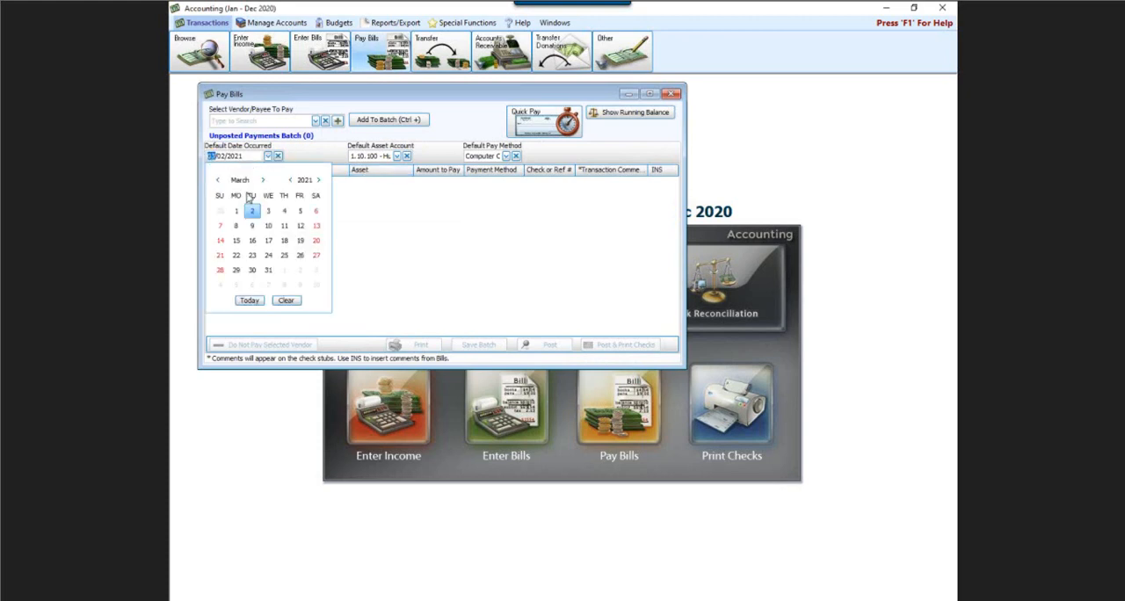
{"action": "left_click", "coordinate": [218, 179]}
{"action": "left_click", "coordinate": [218, 179]}
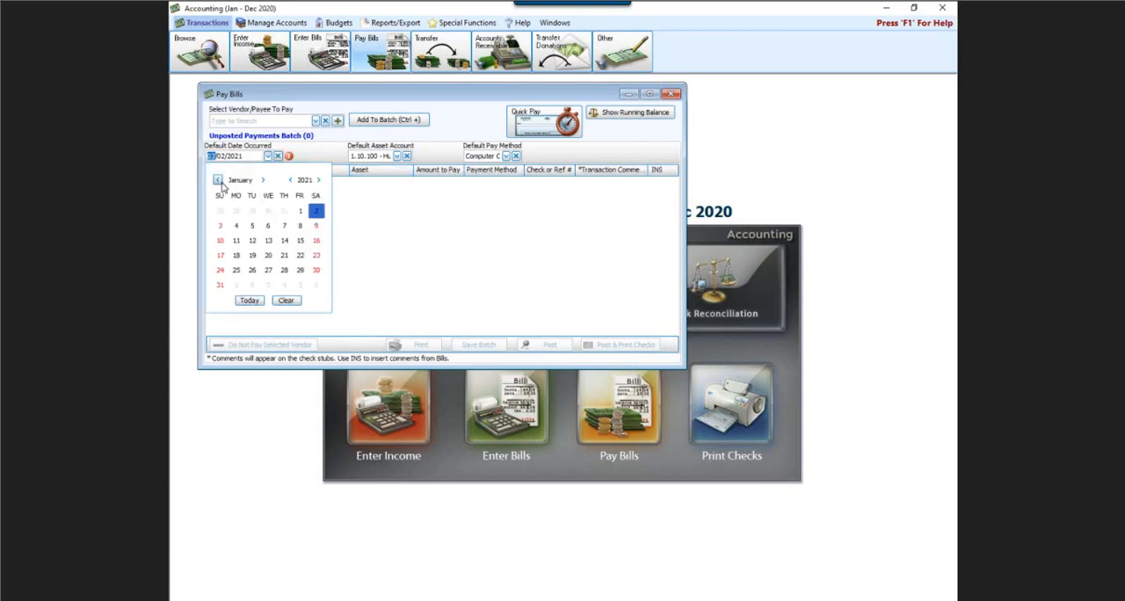
{"action": "left_click", "coordinate": [218, 179]}
{"action": "left_click", "coordinate": [284, 271]}
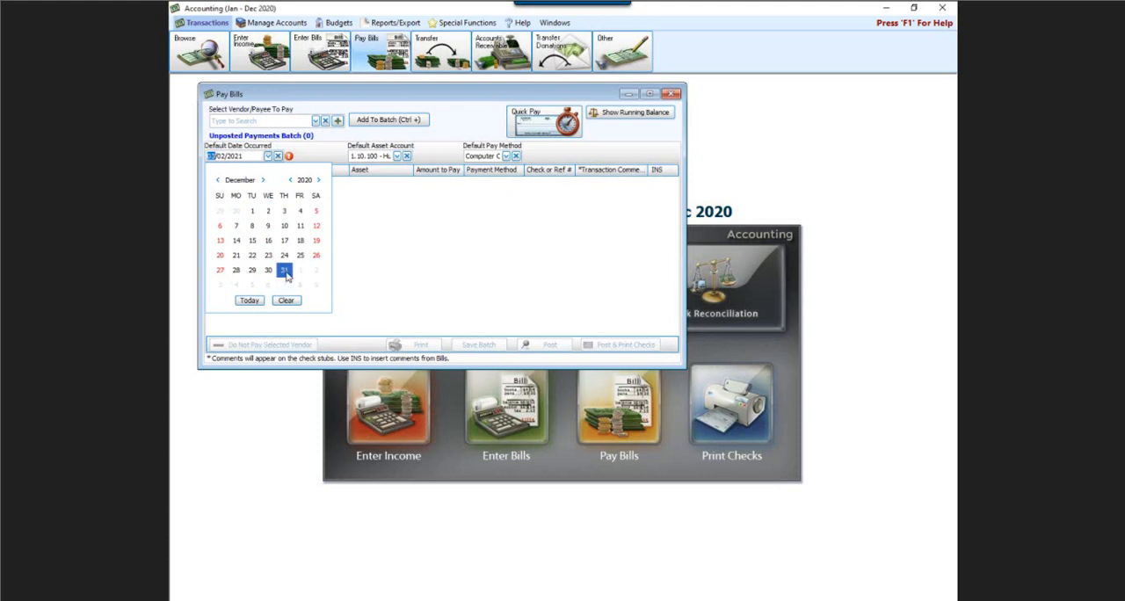
Consult the online help for paying bills, and close the Pay Bills window without adding any payments
{"action": "key", "text": "F1"}
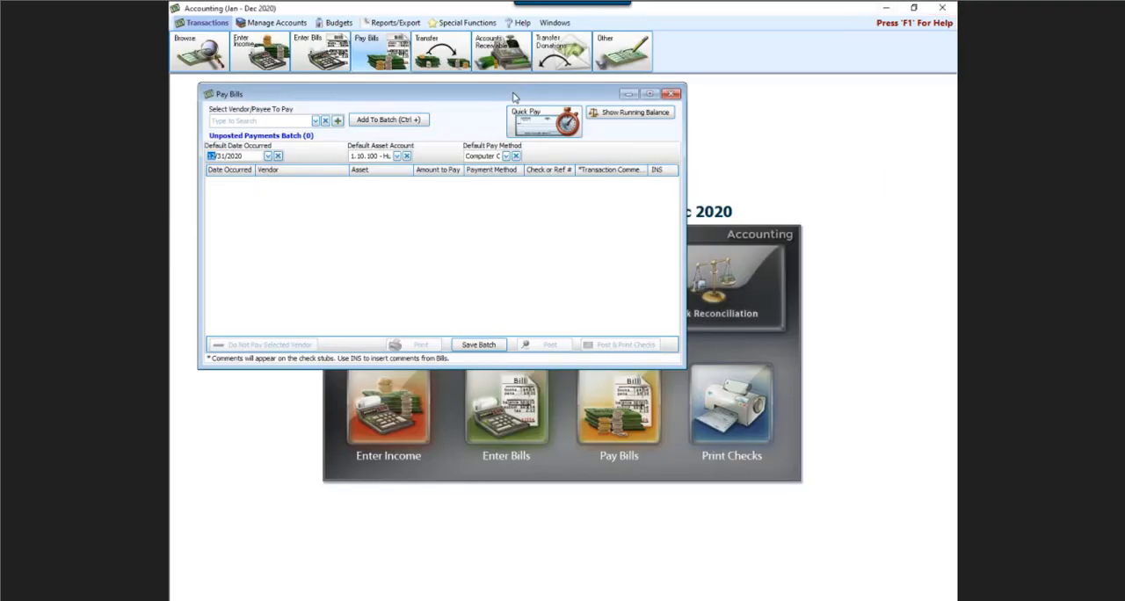
{"action": "left_click_drag", "start_coordinate": [515, 94], "coordinate": [639, 209]}
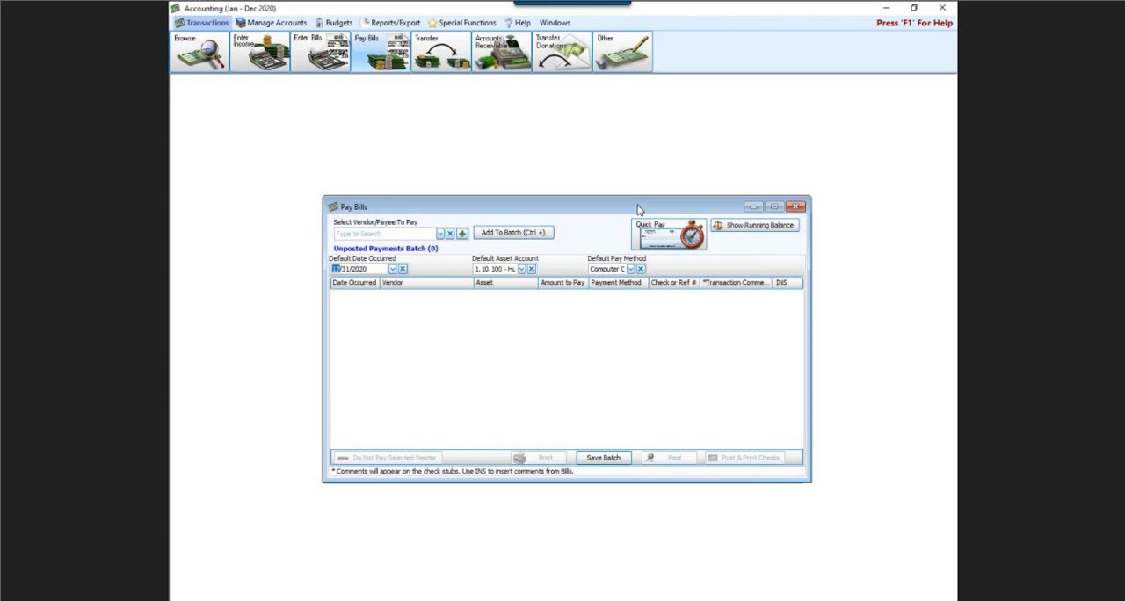
{"action": "left_click", "coordinate": [794, 209]}
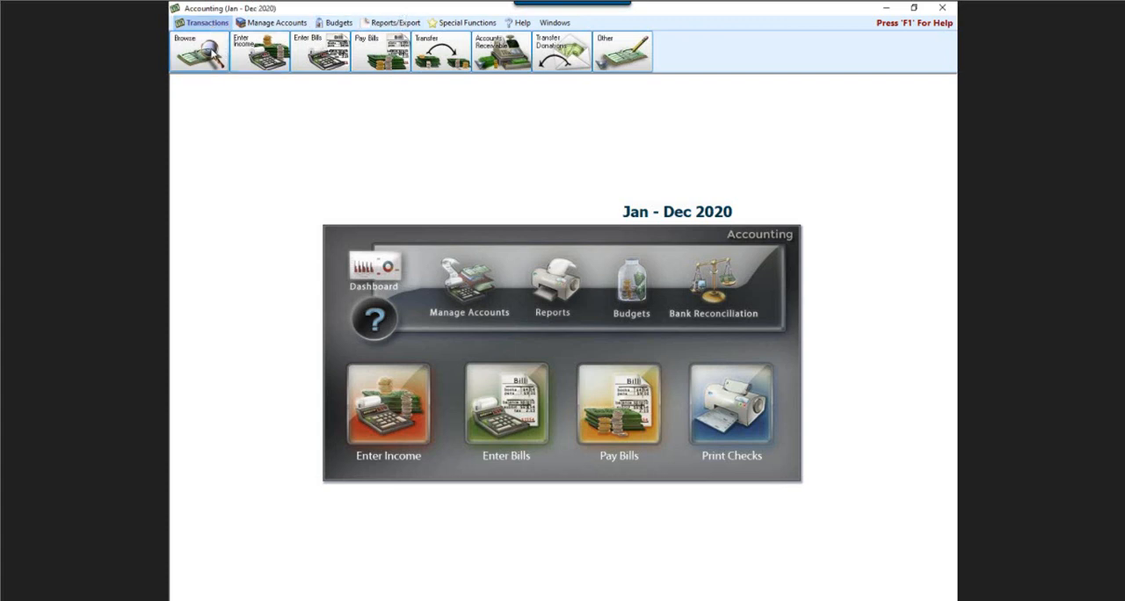
Open the beginning balances setup and examine the opening balances of the assets, A/P vendors, liabilities and funds
{"action": "left_click", "coordinate": [264, 23]}
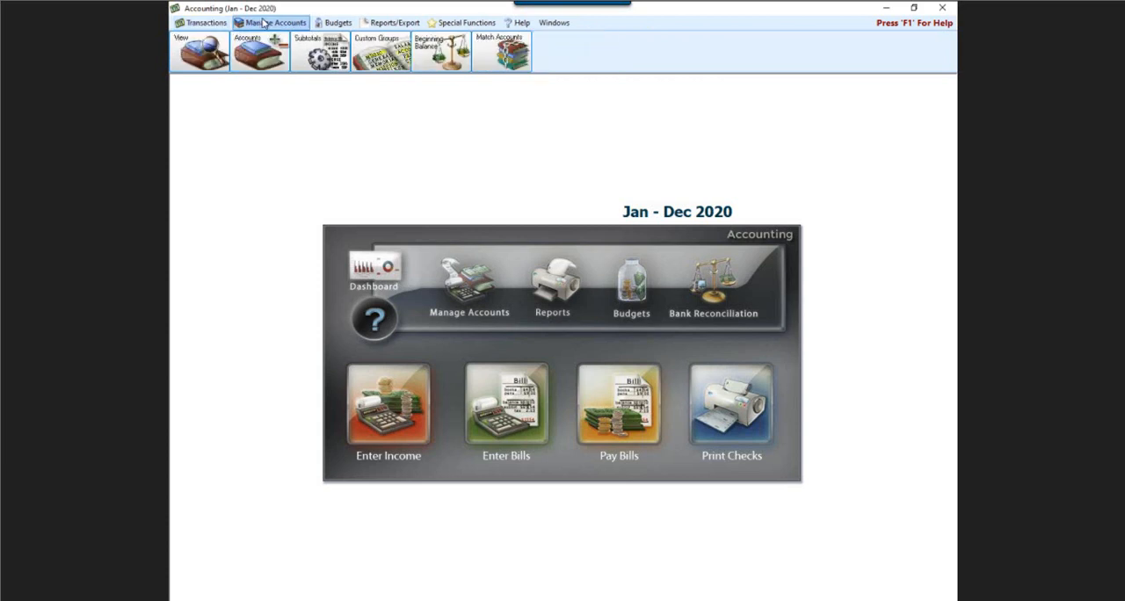
{"action": "left_click", "coordinate": [428, 56]}
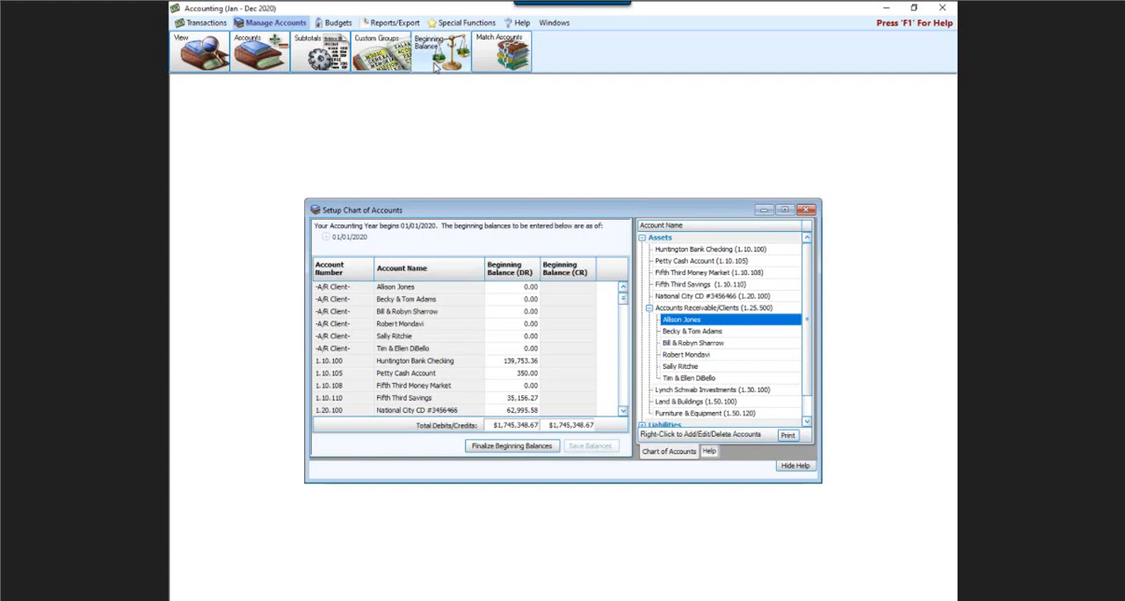
{"action": "mouse_move", "coordinate": [617, 7]}
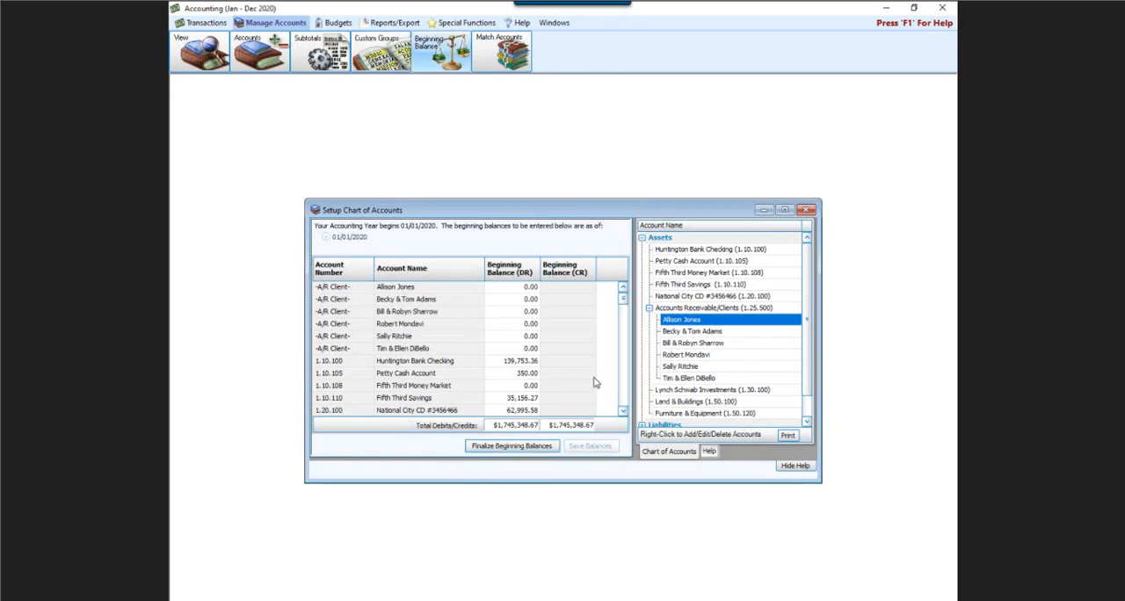
{"action": "scroll", "coordinate": [554, 369], "scroll_direction": "down", "scroll_amount": 4}
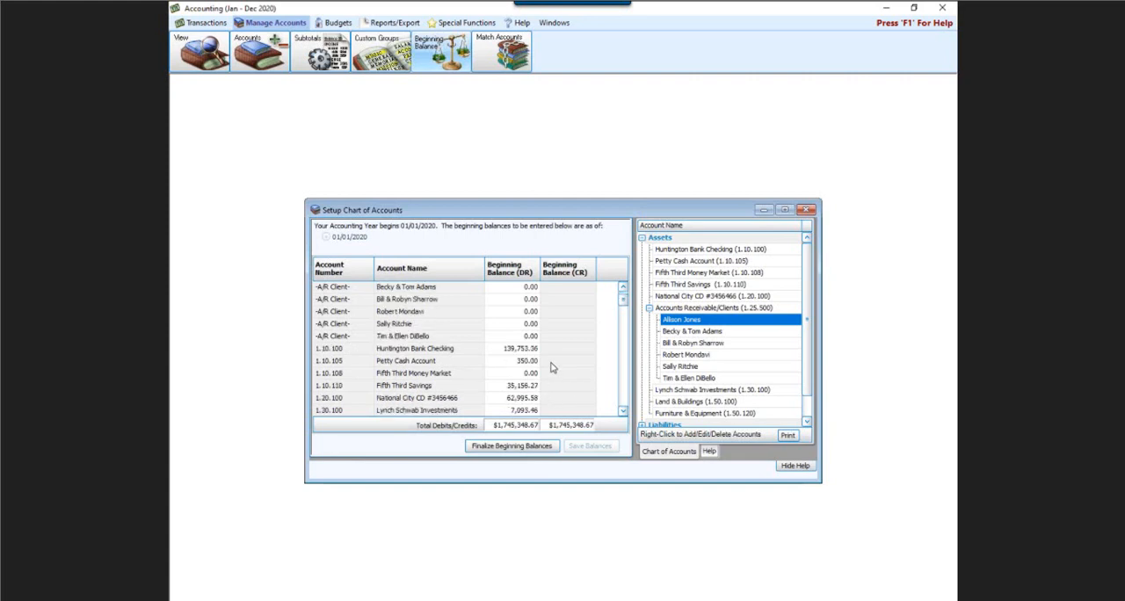
{"action": "scroll", "coordinate": [554, 369], "scroll_direction": "down", "scroll_amount": 4}
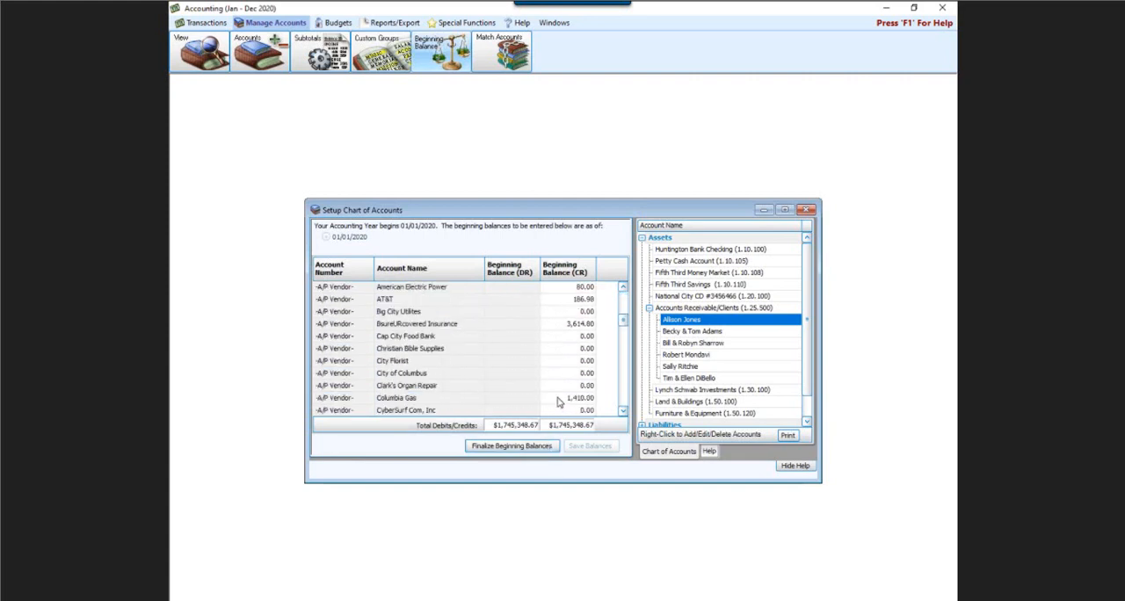
{"action": "scroll", "coordinate": [557, 402], "scroll_direction": "down", "scroll_amount": 7}
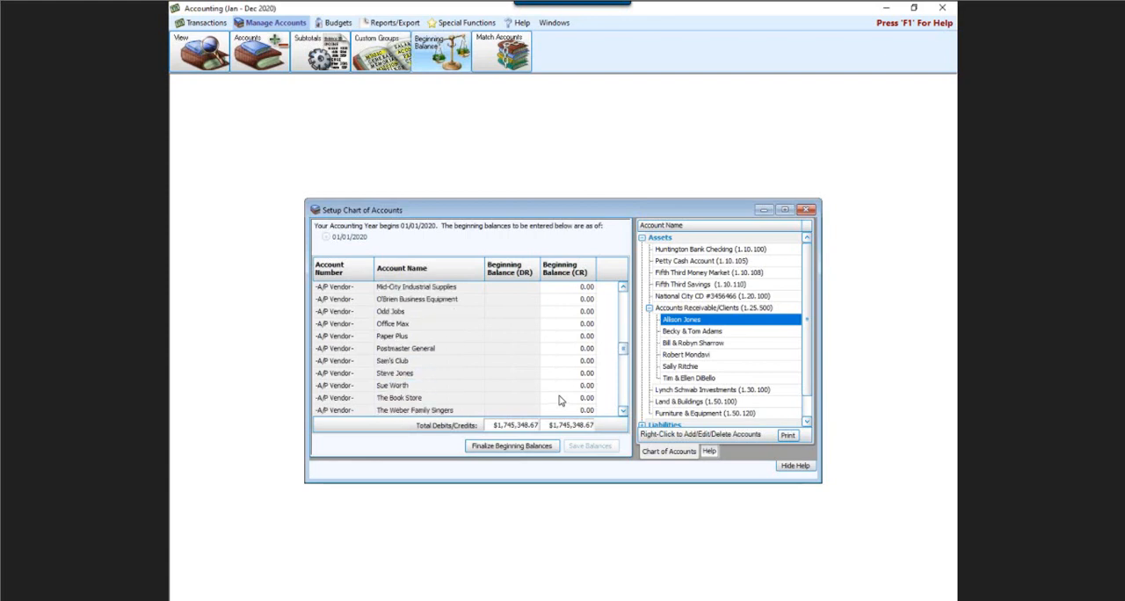
{"action": "scroll", "coordinate": [561, 399], "scroll_direction": "down", "scroll_amount": 4}
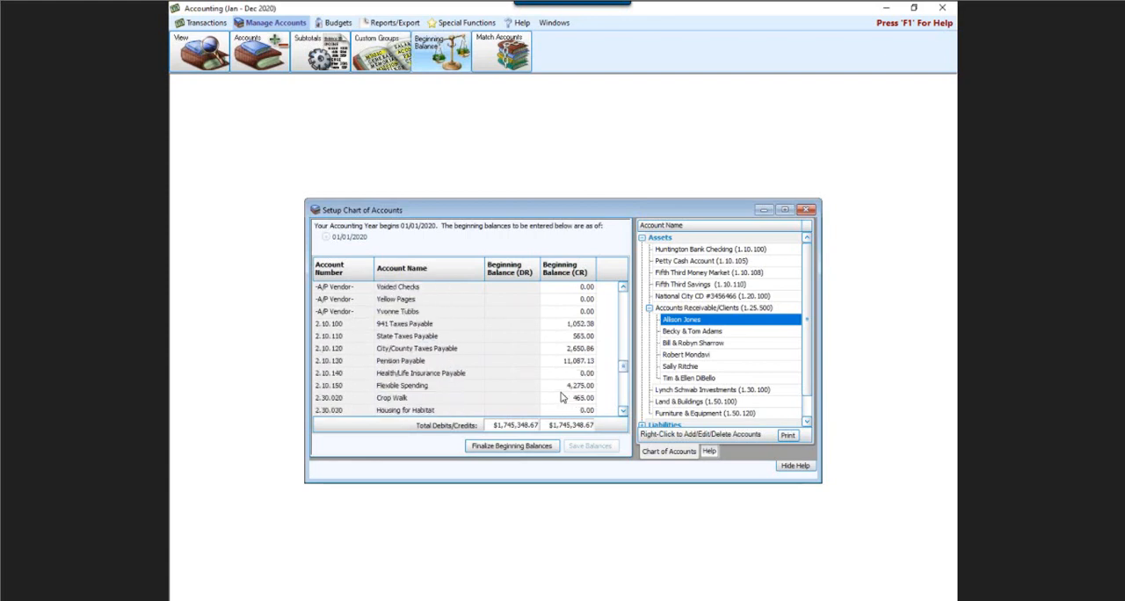
{"action": "scroll", "coordinate": [560, 398], "scroll_direction": "down", "scroll_amount": 3}
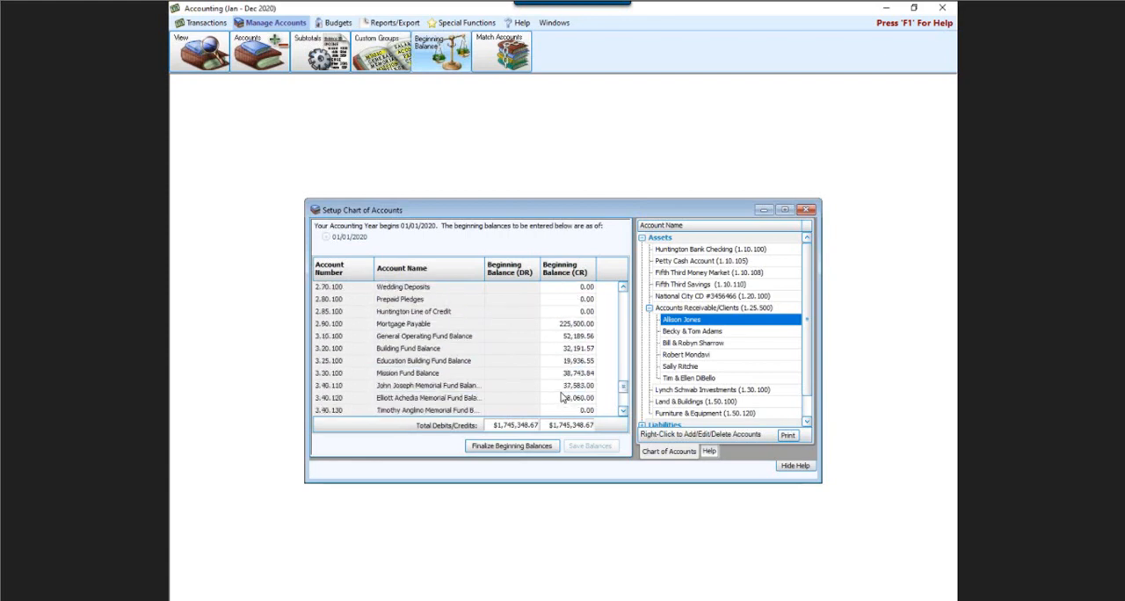
{"action": "scroll", "coordinate": [562, 397], "scroll_direction": "down", "scroll_amount": 1}
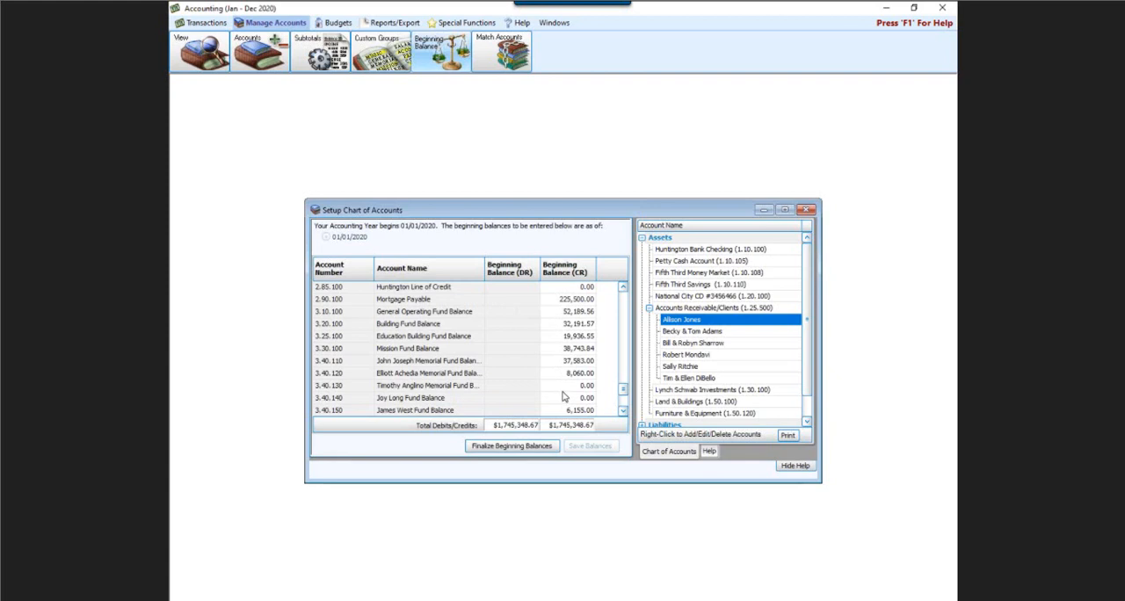
Set the beginning credit balance of account 2.50.100 to 1.00, try to finalize, and go back to the balances
{"action": "scroll", "coordinate": [563, 395], "scroll_direction": "up", "scroll_amount": 3}
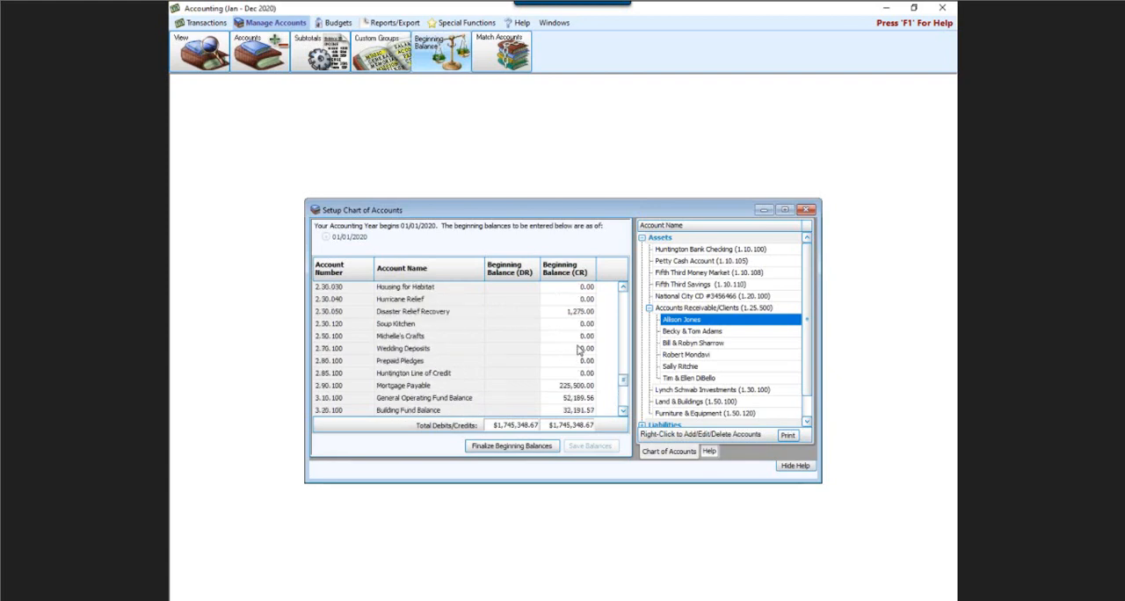
{"action": "left_click", "coordinate": [578, 341]}
{"action": "type", "text": "1.0"}
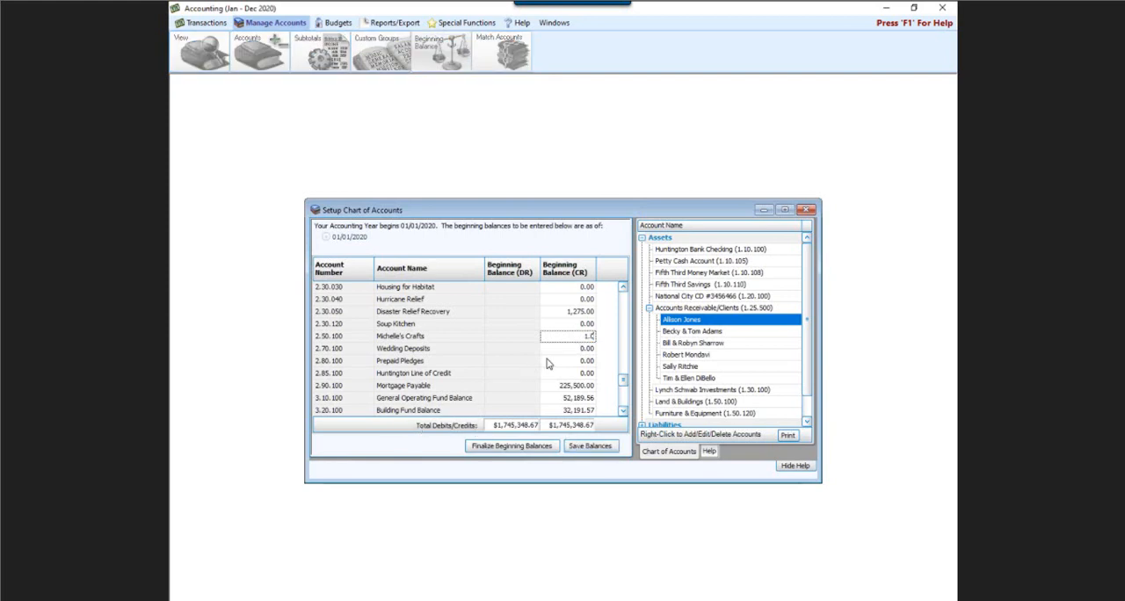
{"action": "key", "text": "Return"}
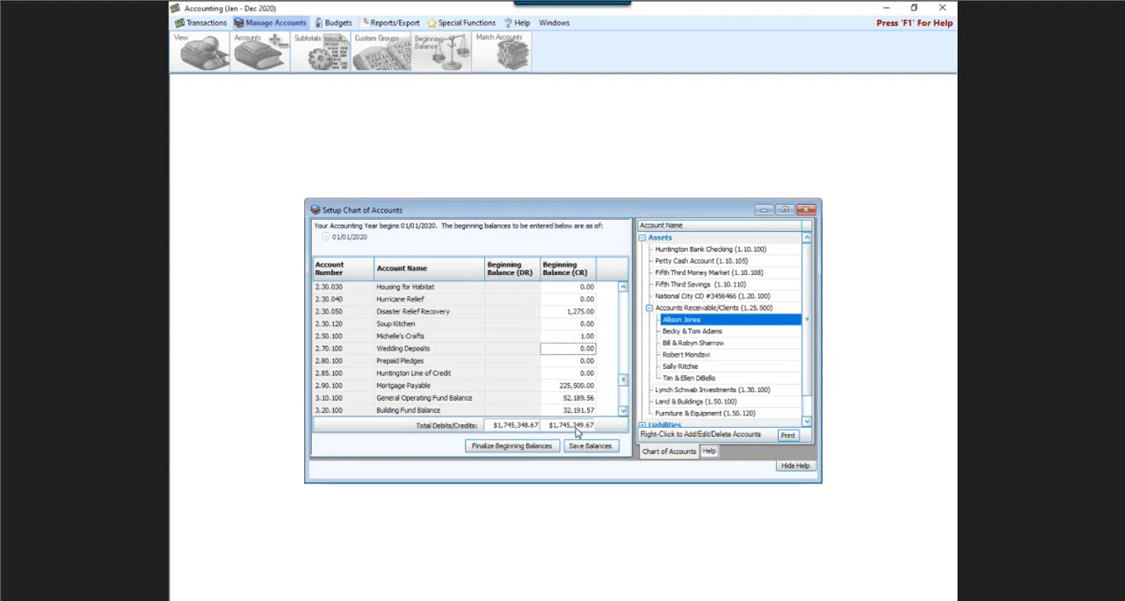
{"action": "left_click", "coordinate": [514, 447]}
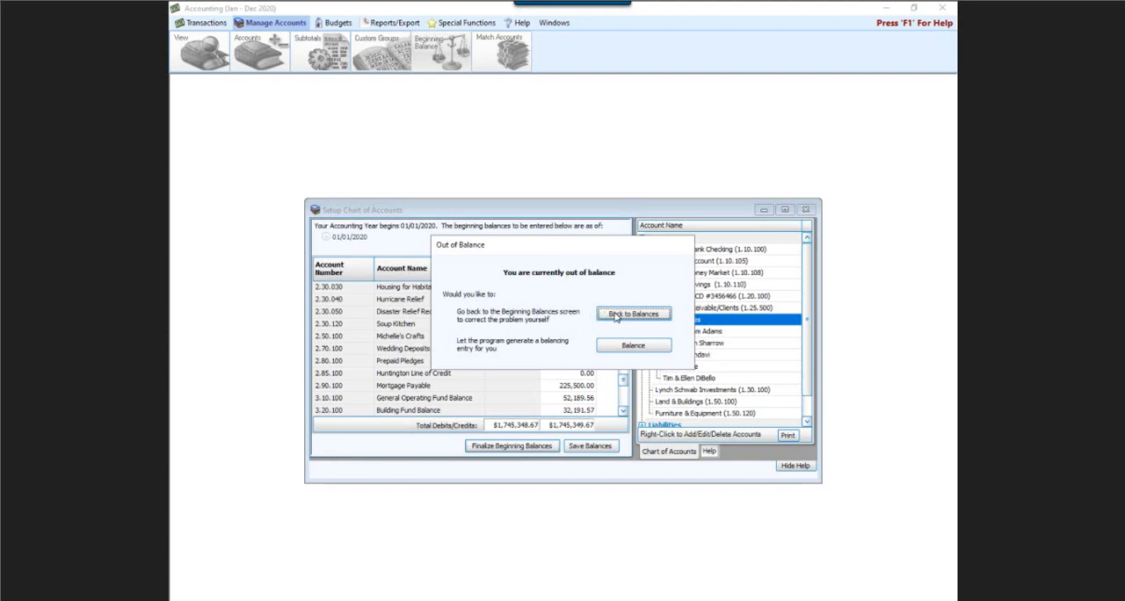
{"action": "left_click", "coordinate": [618, 318]}
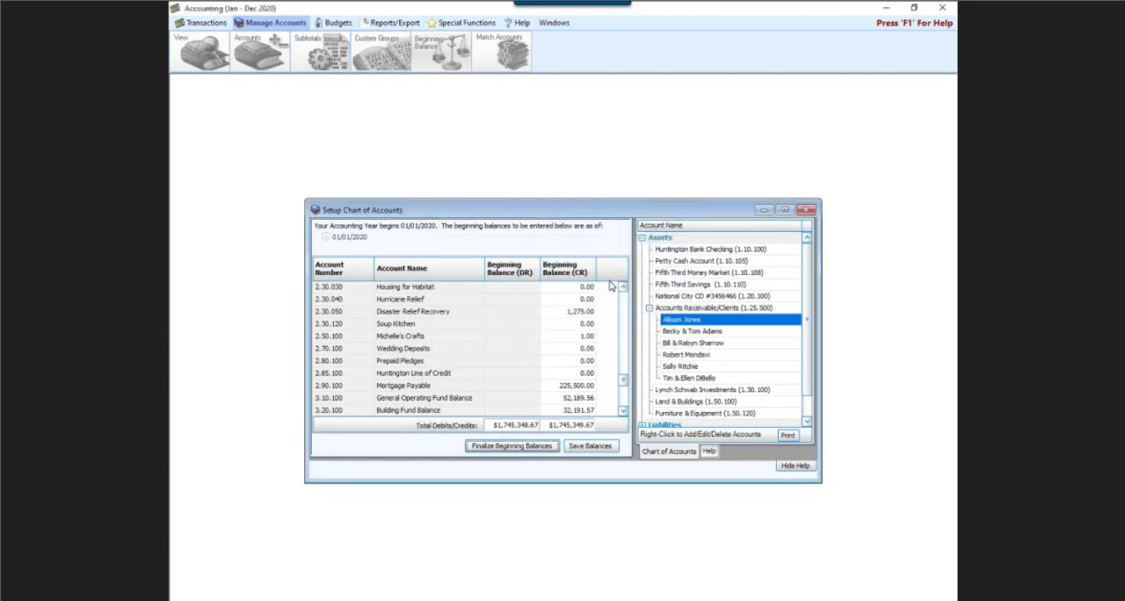
Reset the beginning credit balance of account 2.50.100 to 0
{"action": "scroll", "coordinate": [587, 348], "scroll_direction": "down", "scroll_amount": 1}
{"action": "scroll", "coordinate": [589, 348], "scroll_direction": "up", "scroll_amount": 1}
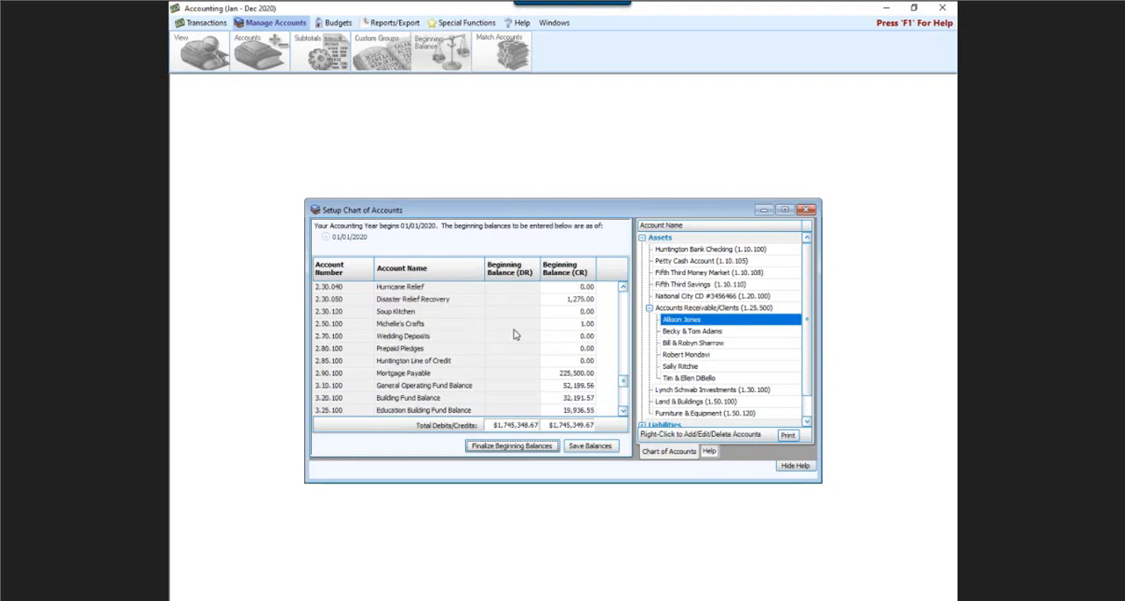
{"action": "left_click", "coordinate": [586, 324]}
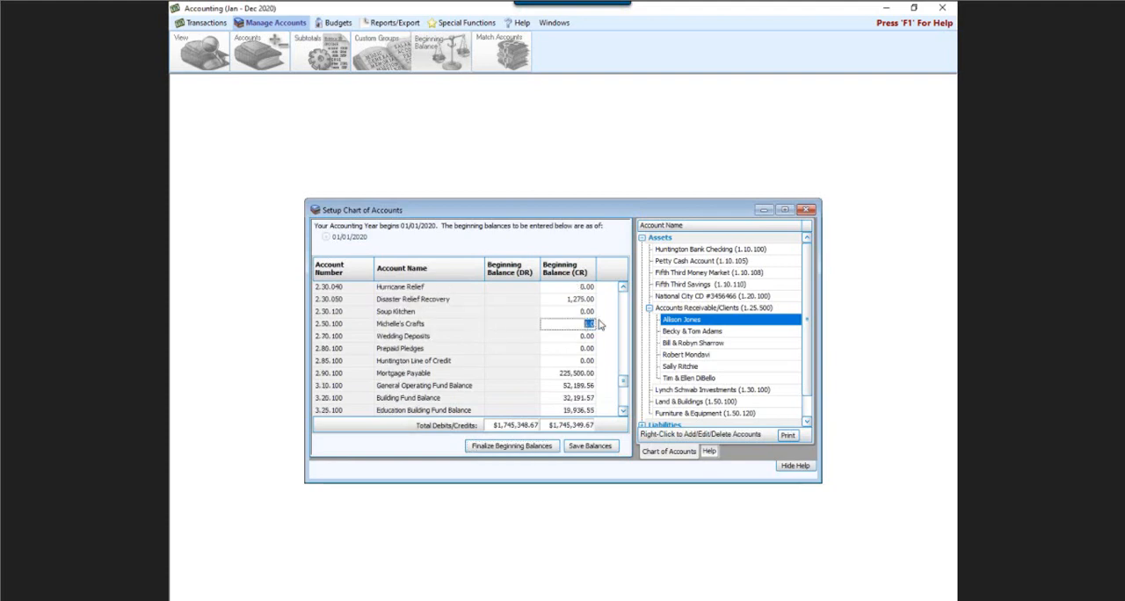
{"action": "type", "text": "0"}
{"action": "left_click", "coordinate": [568, 351]}
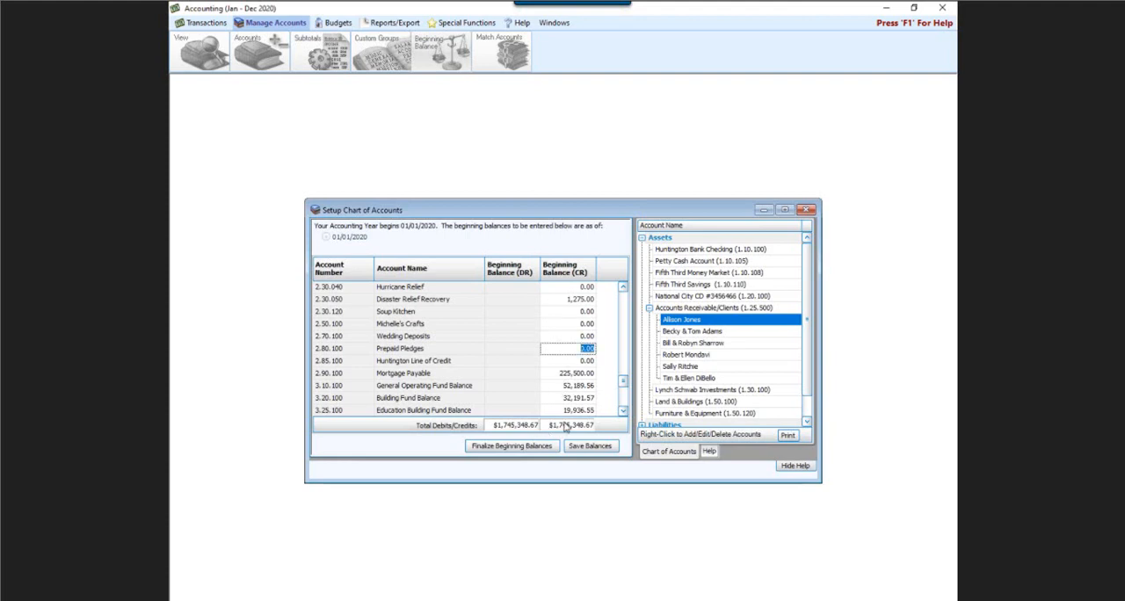
Finalize the beginning balances and leave the chart of accounts setup
{"action": "left_click", "coordinate": [513, 447]}
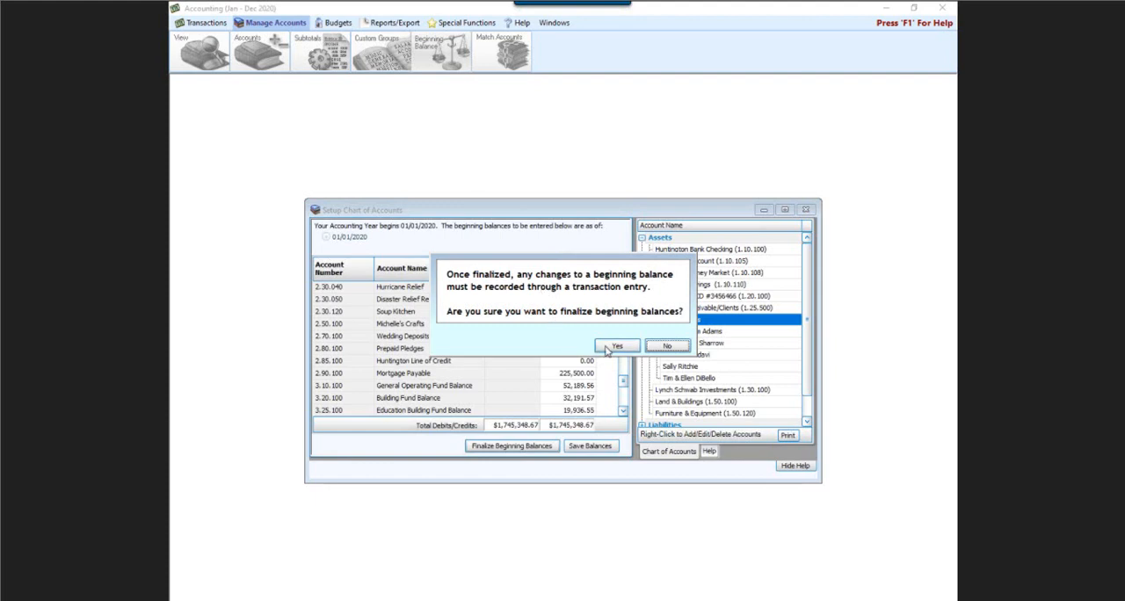
{"action": "left_click", "coordinate": [616, 347]}
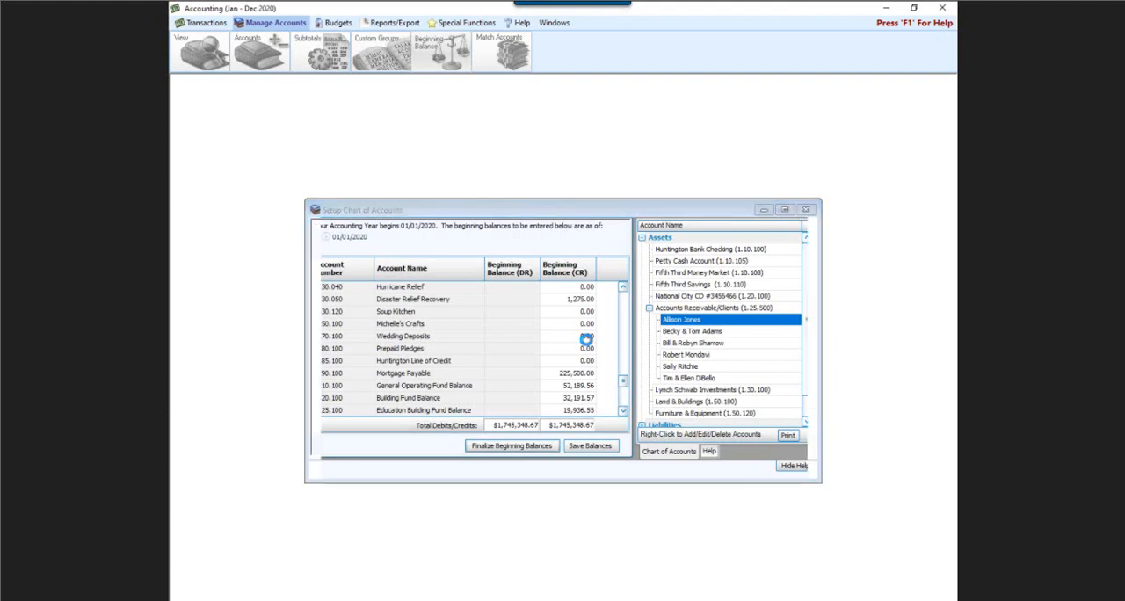
{"action": "left_click", "coordinate": [665, 346]}
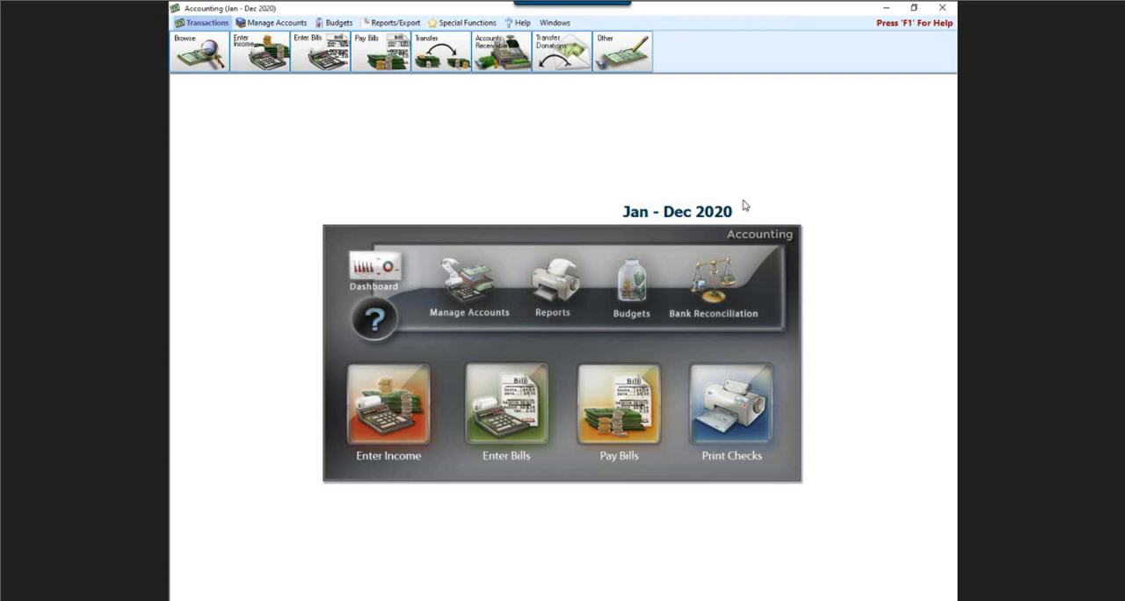
Open the saved bank reconciliation of 1.10.100 Huntington Bank Checking with statement ending date 06/30/2020
{"action": "left_click", "coordinate": [704, 288]}
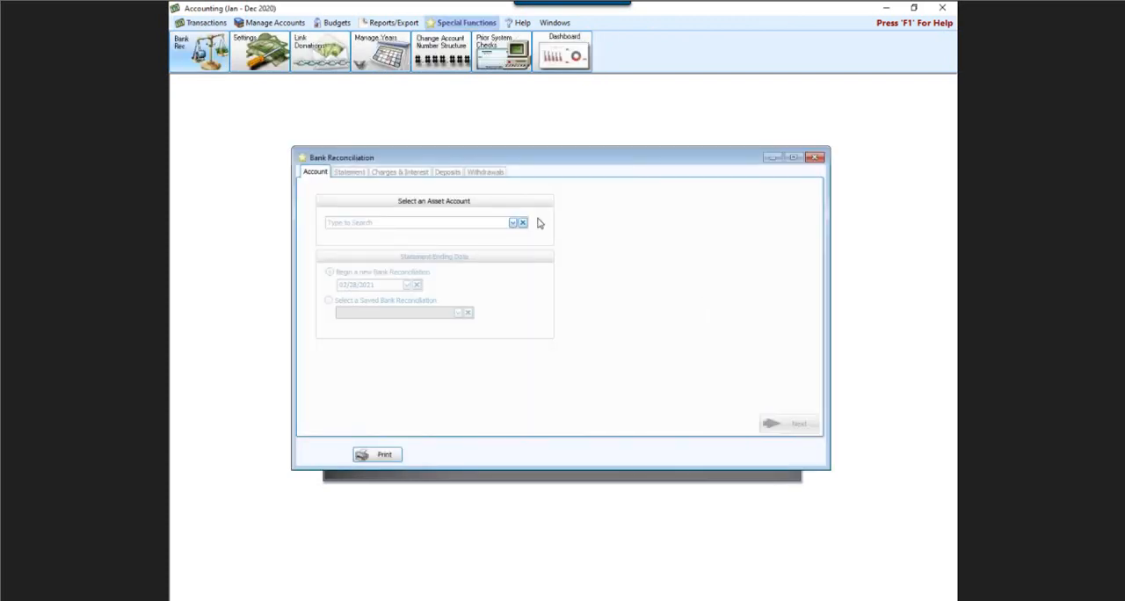
{"action": "left_click", "coordinate": [513, 224]}
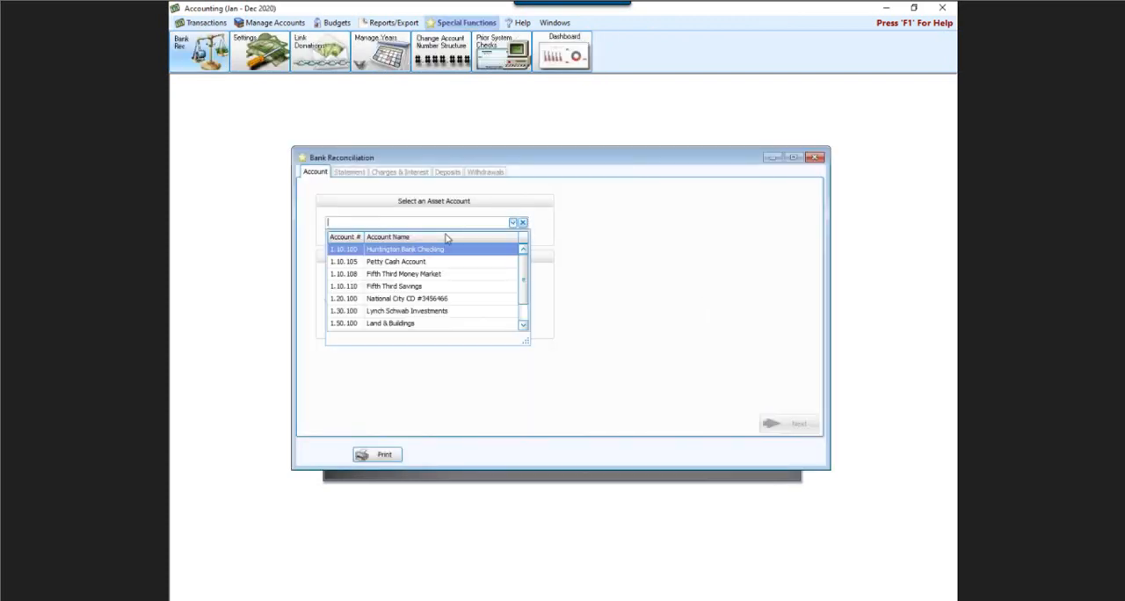
{"action": "left_click", "coordinate": [393, 251]}
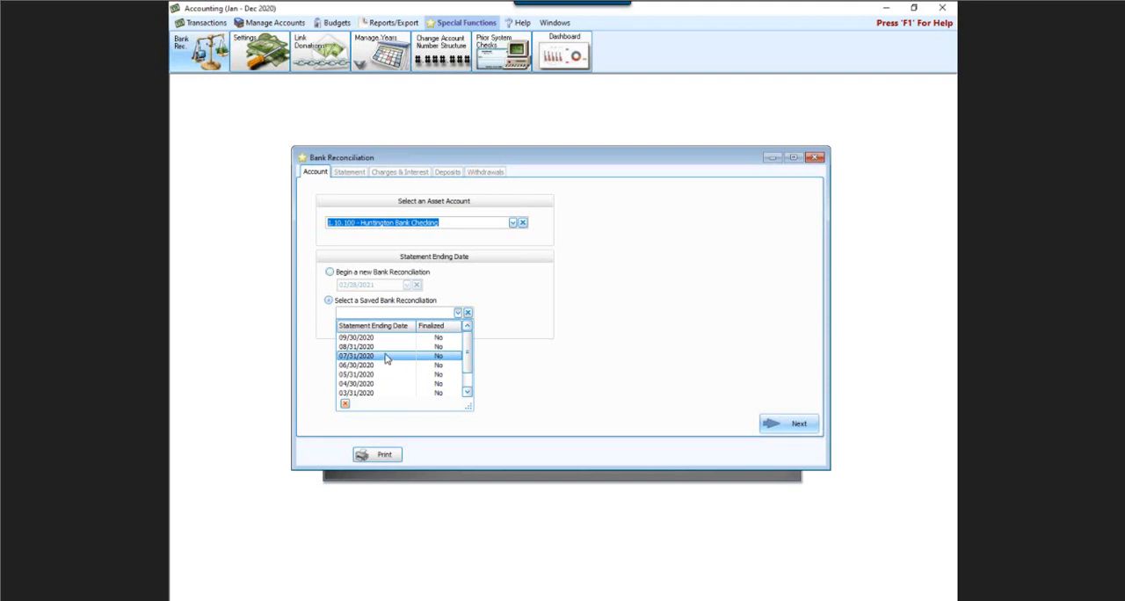
{"action": "scroll", "coordinate": [387, 356], "scroll_direction": "down", "scroll_amount": 2}
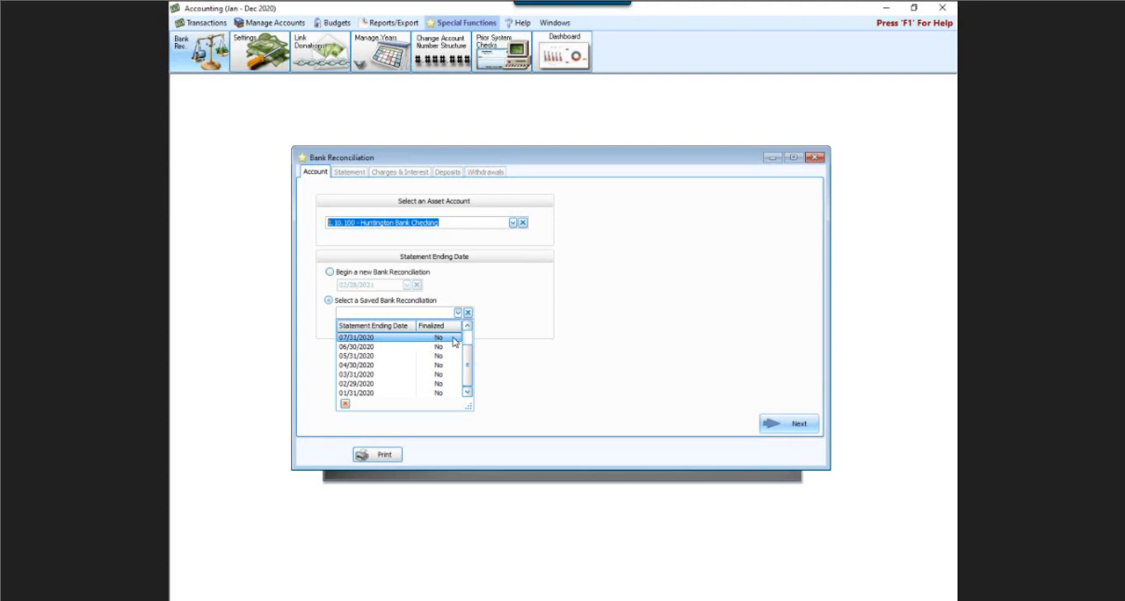
{"action": "left_click", "coordinate": [405, 353]}
{"action": "left_click", "coordinate": [773, 427]}
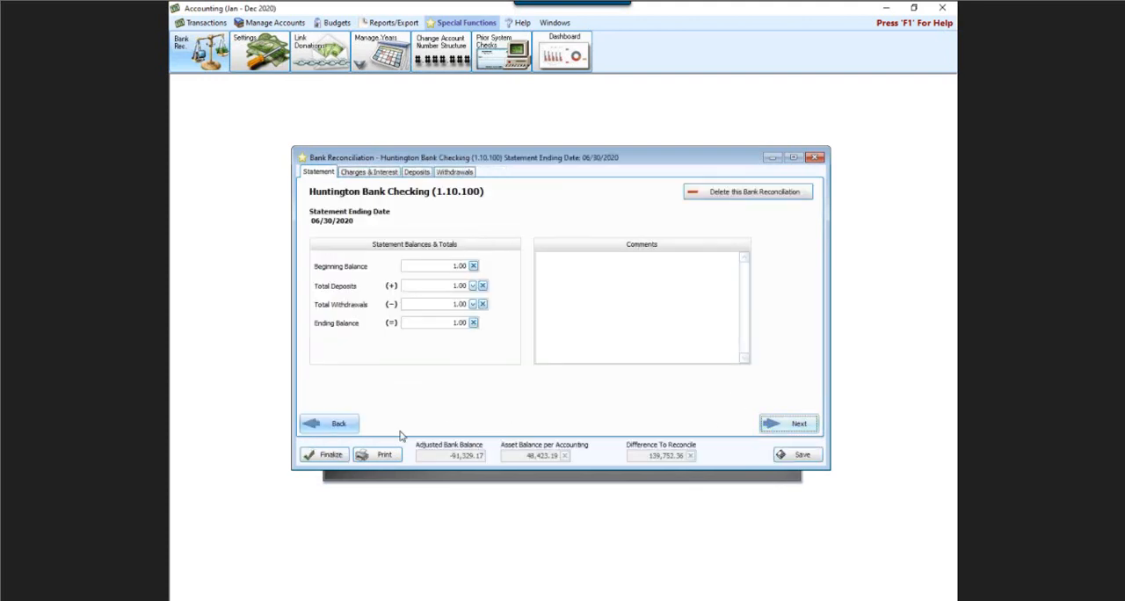
Check the report types available for printing the reconciliation, and go back to the asset account selection
{"action": "left_click", "coordinate": [371, 455]}
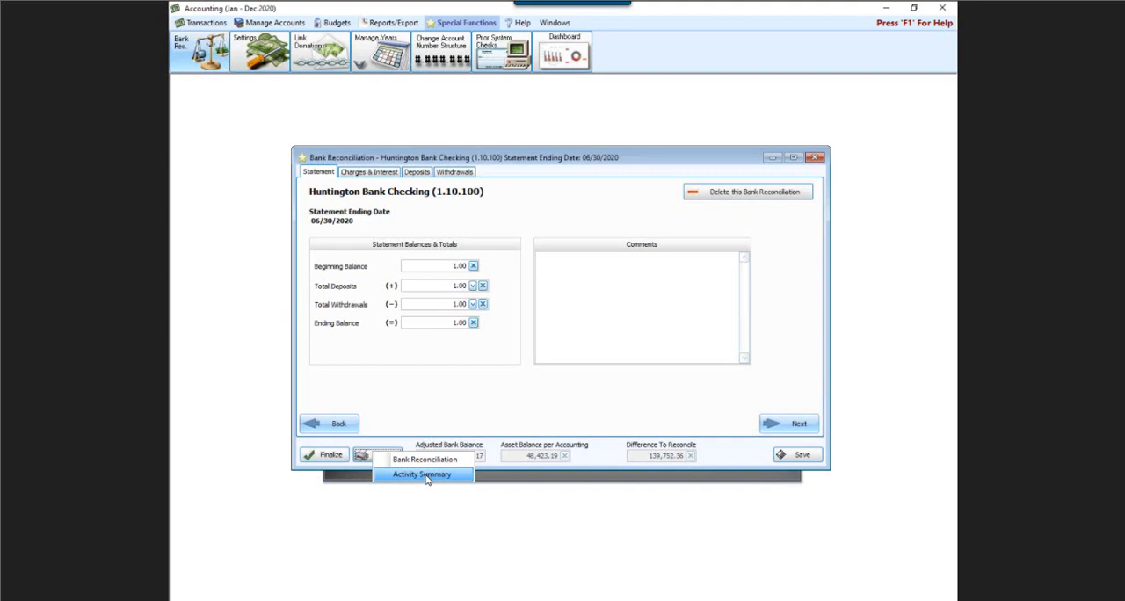
{"action": "left_click", "coordinate": [332, 425]}
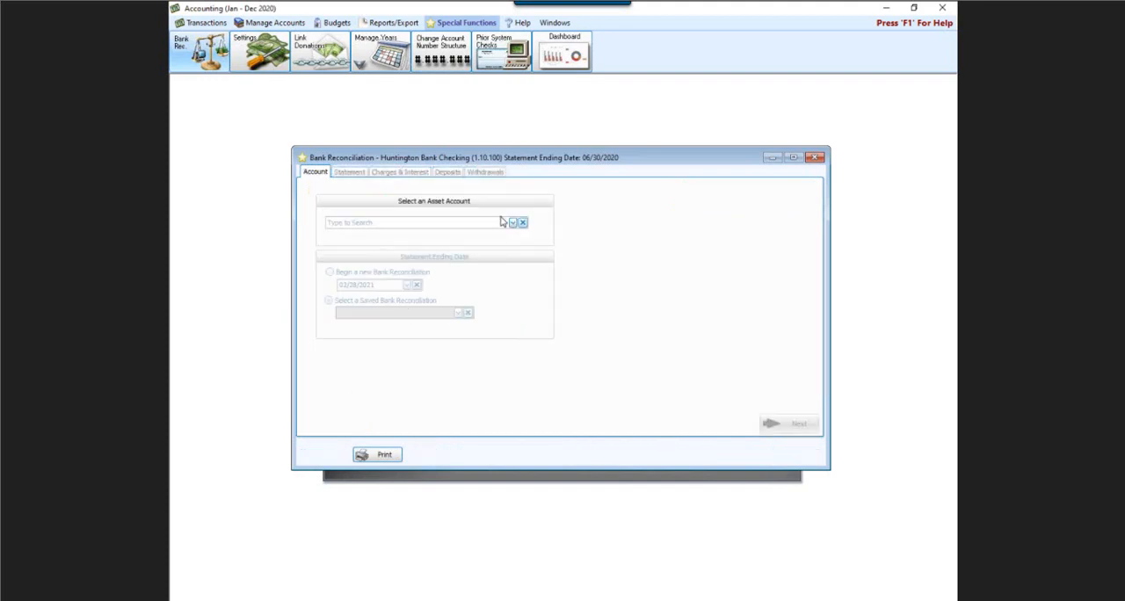
Check the saved reconciliations of asset account 1.10.100 Huntington Bank Checking, and close the bank reconciliation
{"action": "left_click", "coordinate": [514, 225]}
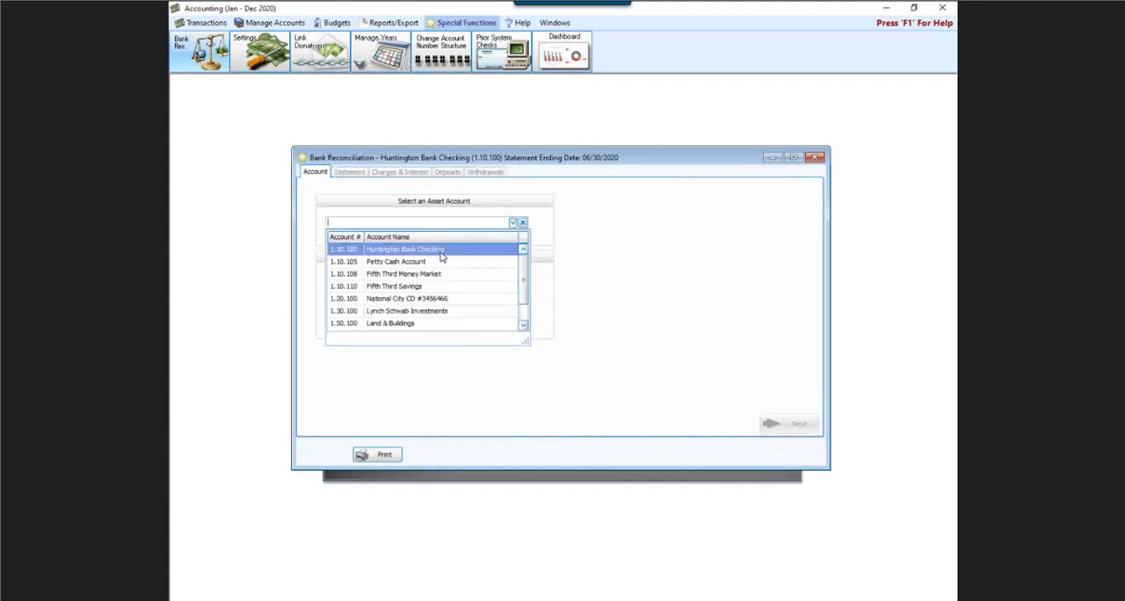
{"action": "left_click", "coordinate": [442, 249]}
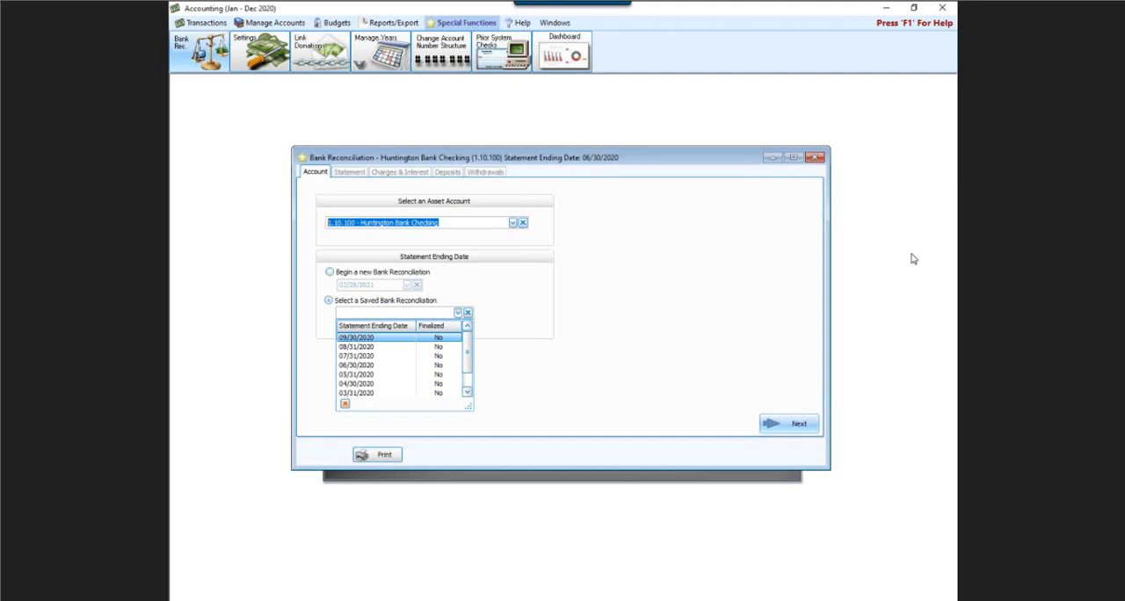
{"action": "left_click", "coordinate": [816, 157]}
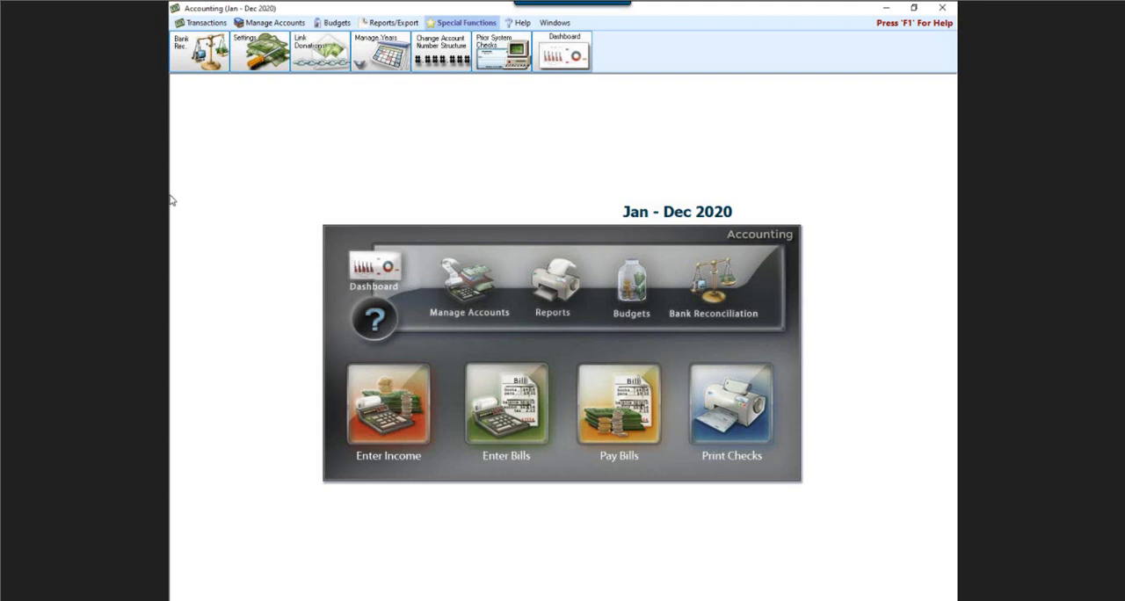
Open the options of the Treasurer's Report and move the window to the middle of the workspace
{"action": "left_click", "coordinate": [383, 22]}
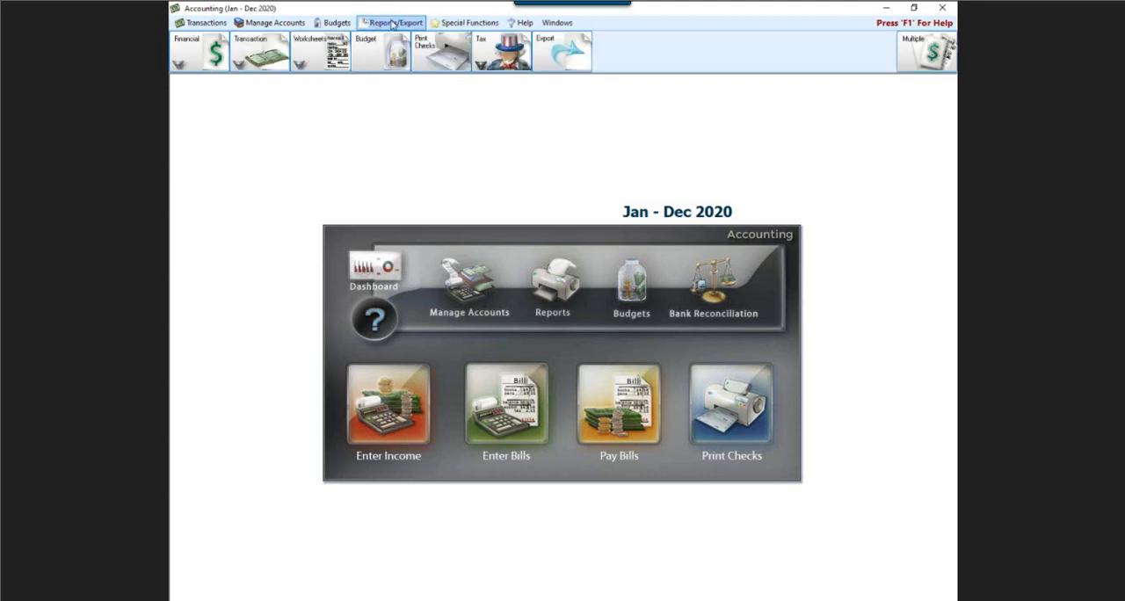
{"action": "left_click", "coordinate": [197, 61]}
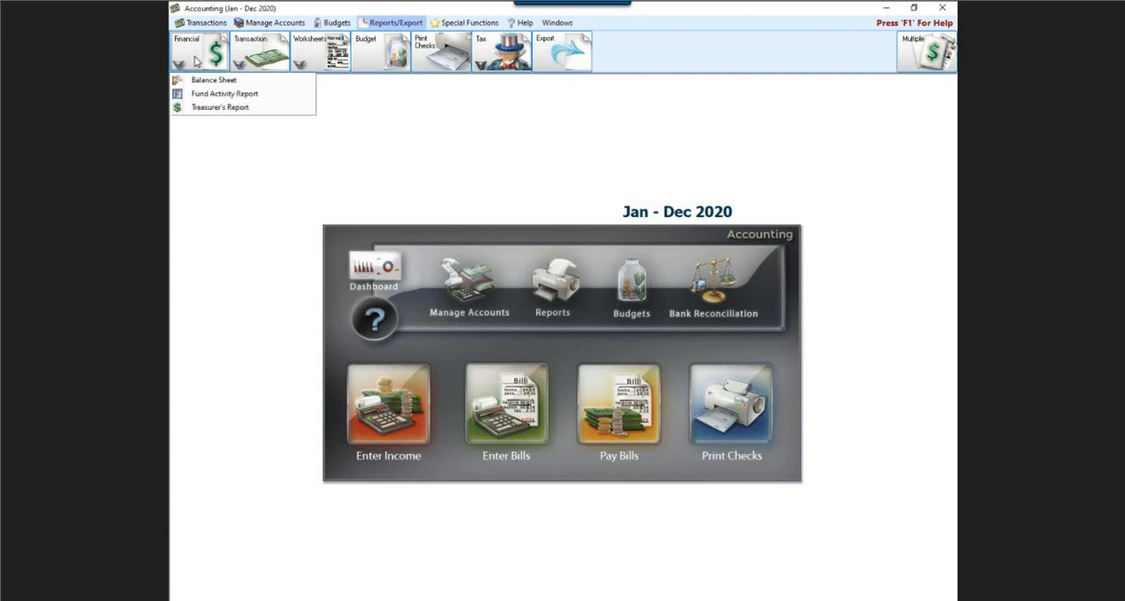
{"action": "left_click", "coordinate": [201, 107]}
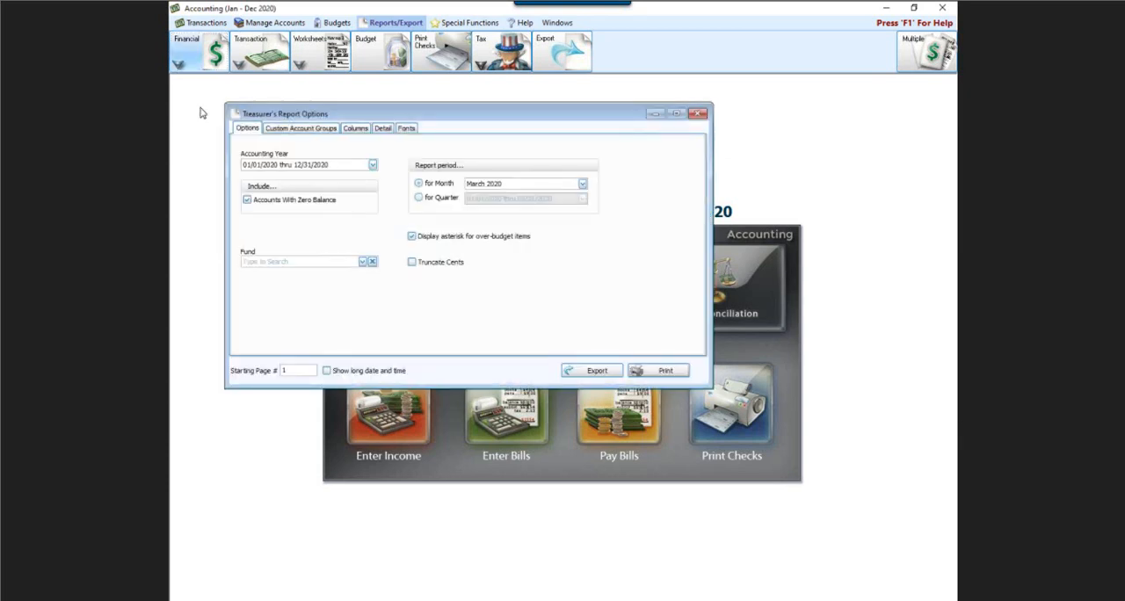
{"action": "left_click_drag", "start_coordinate": [430, 112], "coordinate": [521, 195]}
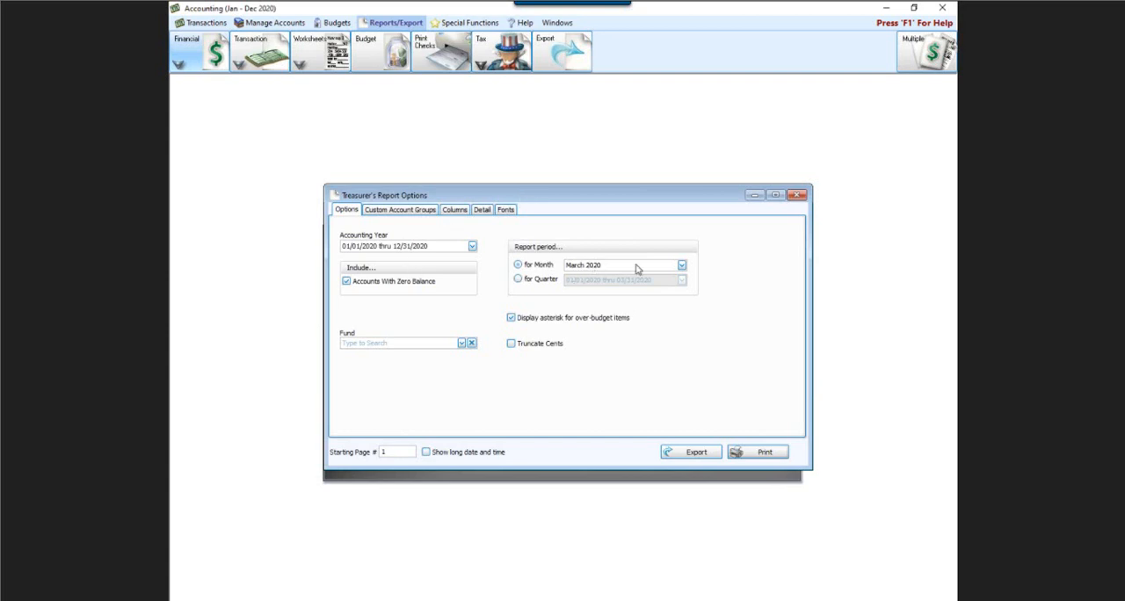
Set the Treasurer's Report period to the month of December 2020
{"action": "left_click", "coordinate": [681, 266]}
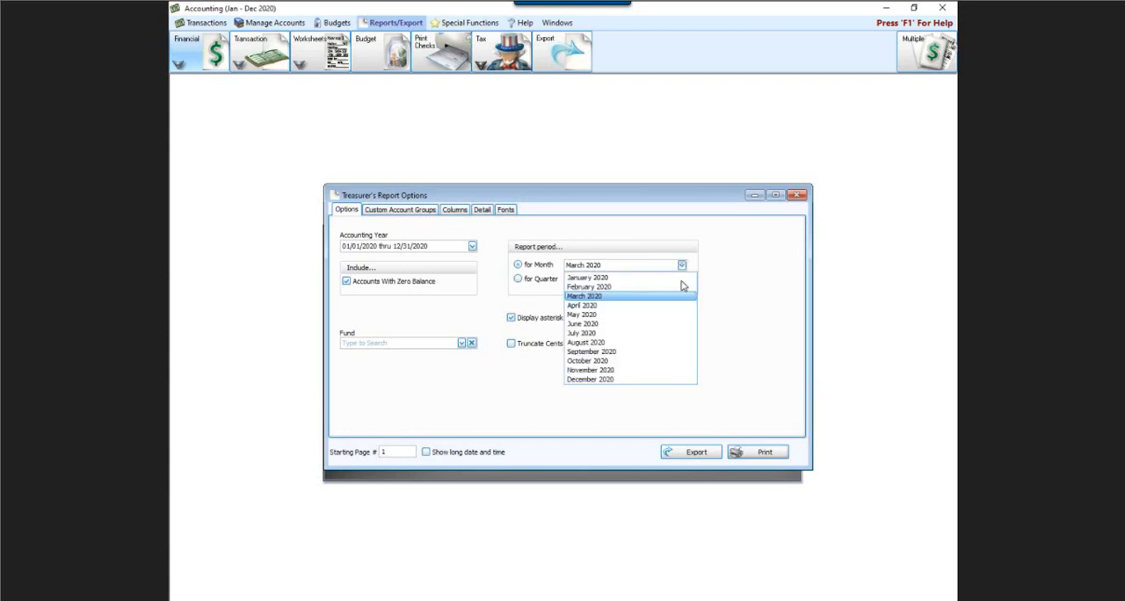
{"action": "left_click", "coordinate": [588, 380]}
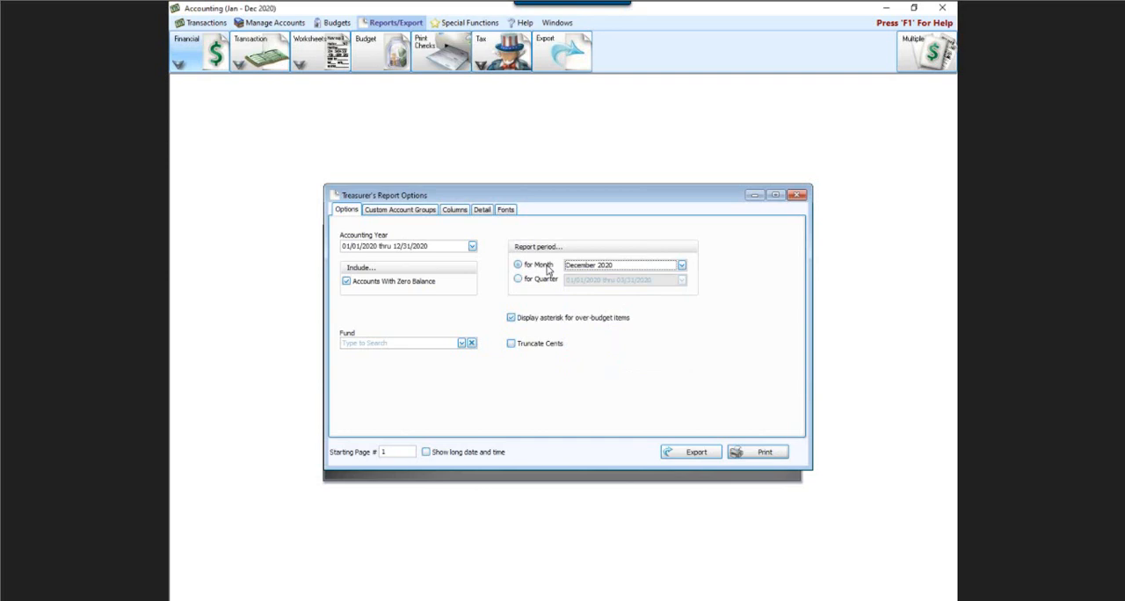
{"action": "left_click", "coordinate": [518, 280]}
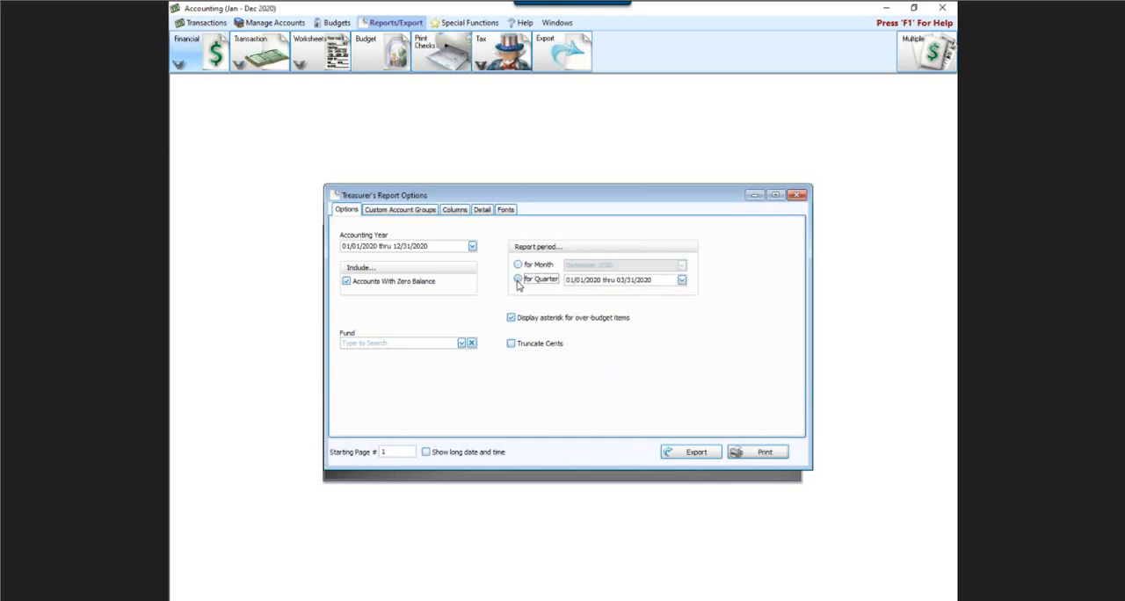
{"action": "left_click", "coordinate": [517, 266]}
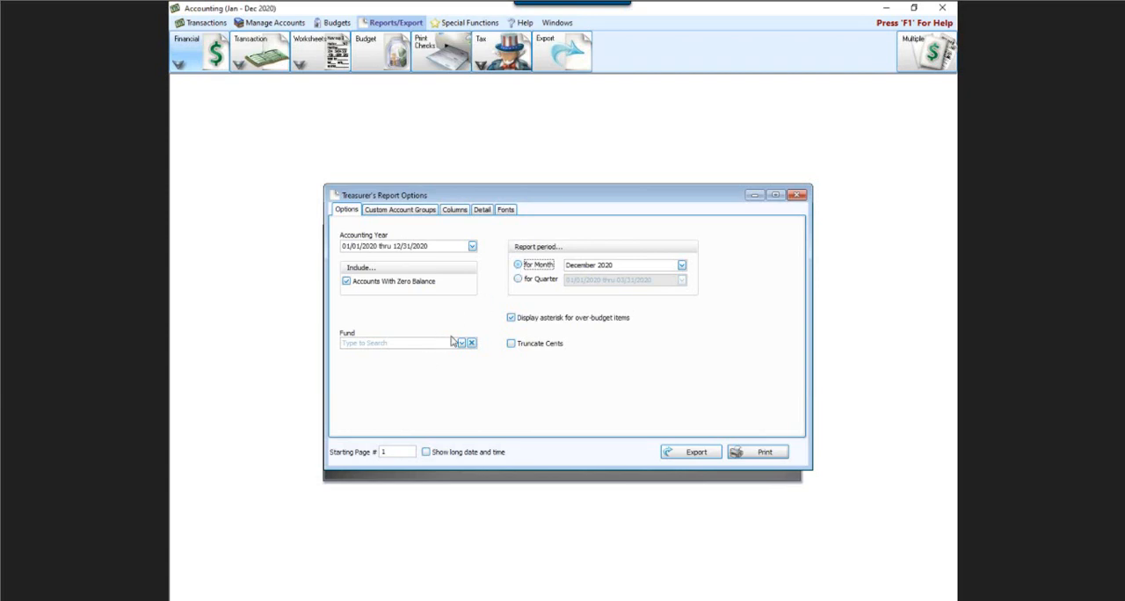
Remove the Previous Year column from the Treasurer's Report's visible columns and add it back
{"action": "left_click", "coordinate": [452, 212]}
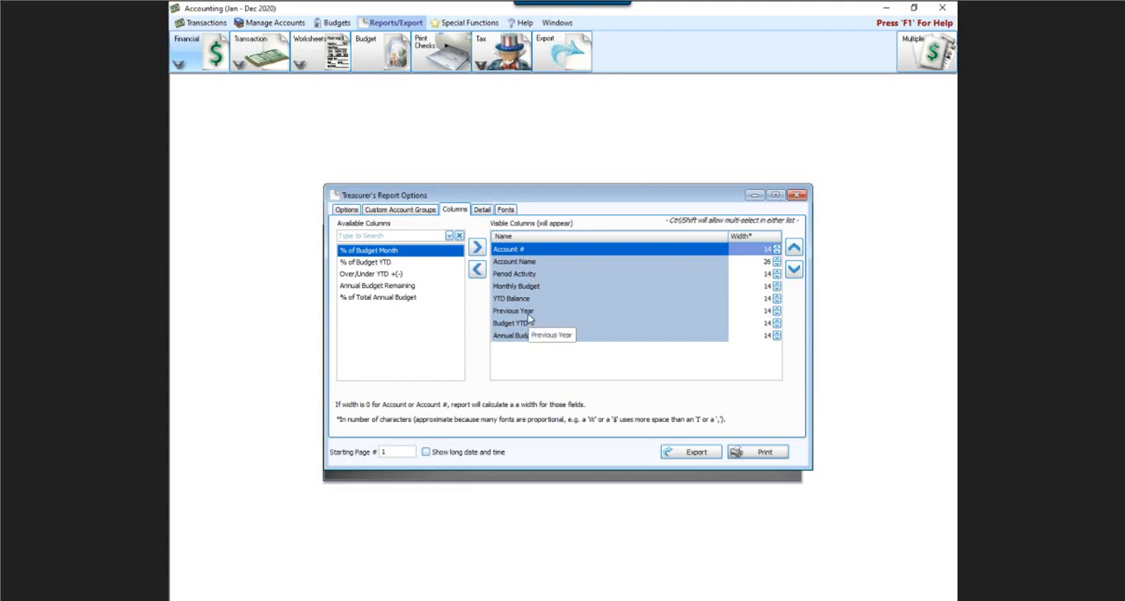
{"action": "left_click", "coordinate": [527, 312]}
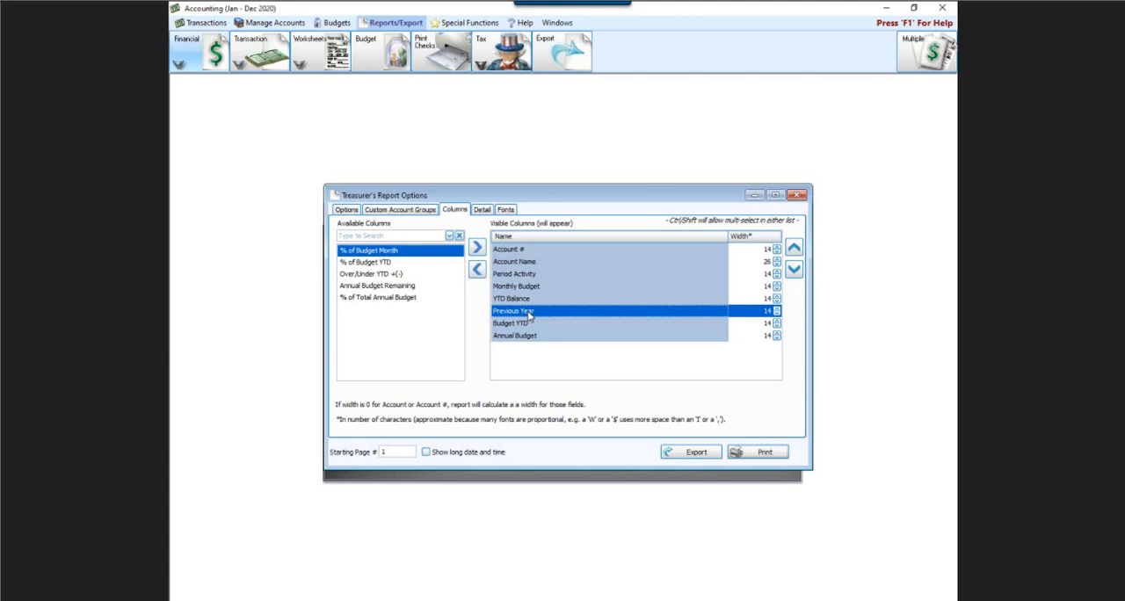
{"action": "double_click", "coordinate": [528, 315]}
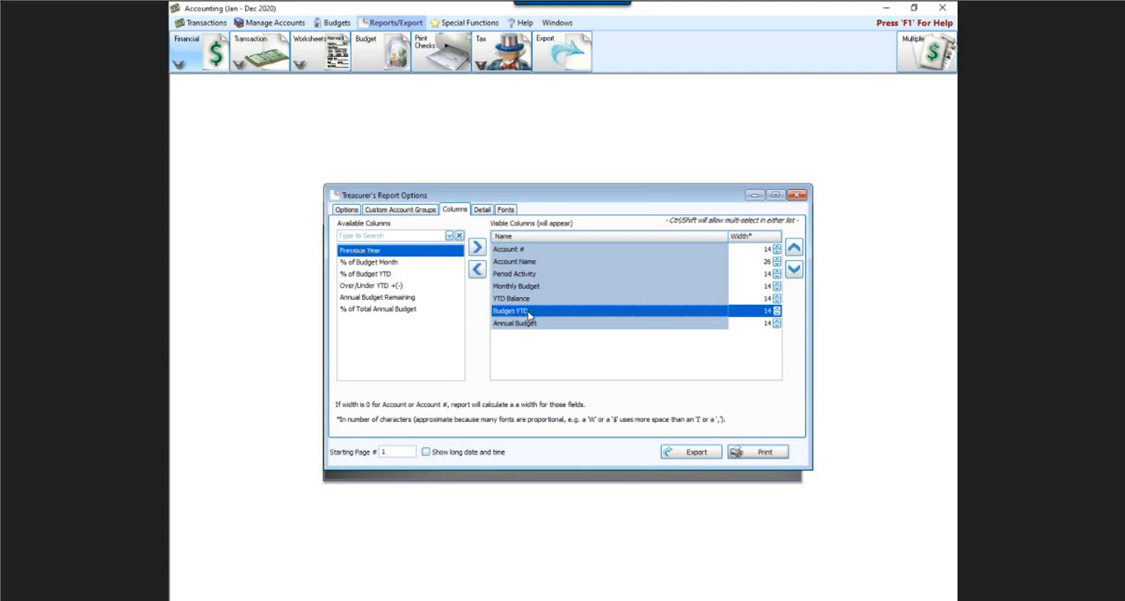
{"action": "double_click", "coordinate": [351, 251]}
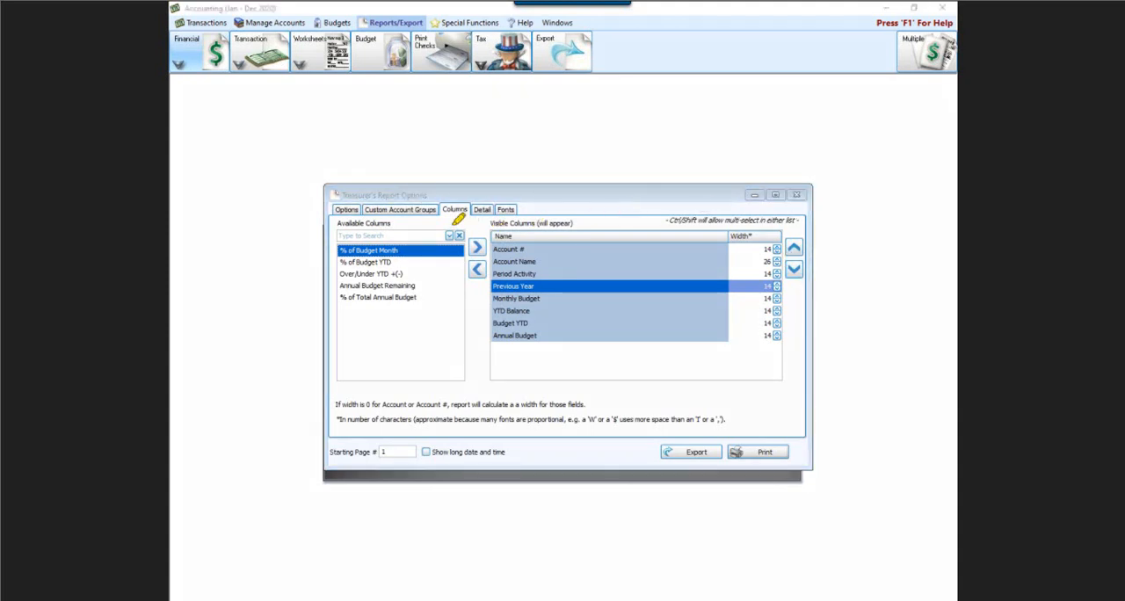
{"action": "mouse_move", "coordinate": [454, 226]}
{"action": "left_mouse_down"}
{"action": "mouse_move", "coordinate": [492, 216]}
{"action": "mouse_move", "coordinate": [508, 239]}
{"action": "mouse_move", "coordinate": [503, 283]}
{"action": "mouse_move", "coordinate": [460, 285]}
{"action": "mouse_move", "coordinate": [453, 226]}
{"action": "left_mouse_up"}
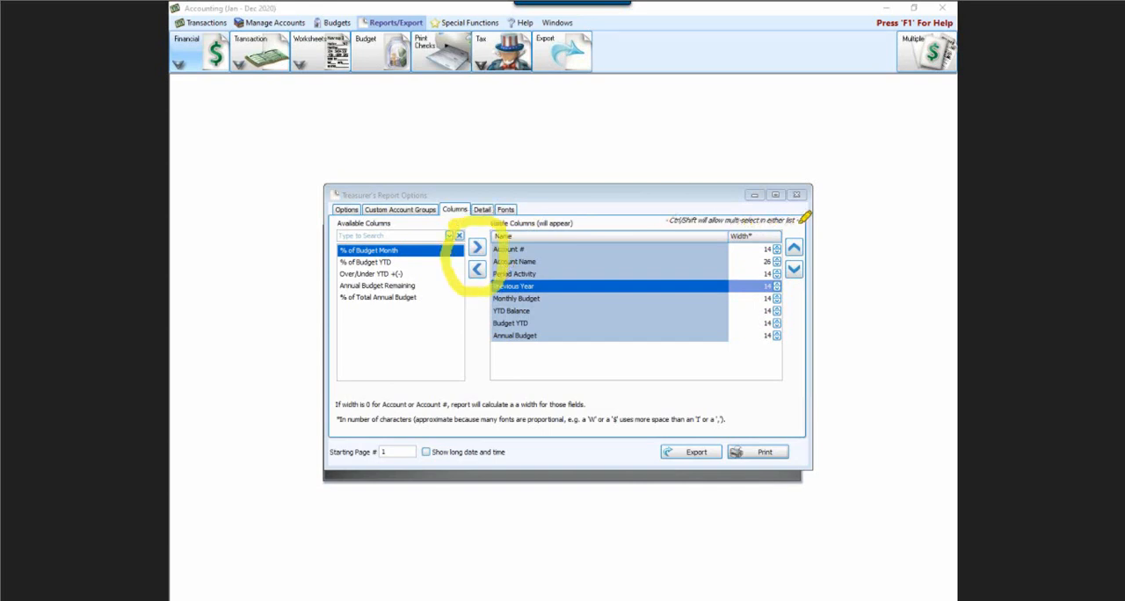
{"action": "mouse_move", "coordinate": [804, 215]}
{"action": "left_mouse_down"}
{"action": "mouse_move", "coordinate": [821, 253]}
{"action": "mouse_move", "coordinate": [800, 303]}
{"action": "mouse_move", "coordinate": [782, 236]}
{"action": "mouse_move", "coordinate": [817, 208]}
{"action": "left_mouse_up"}
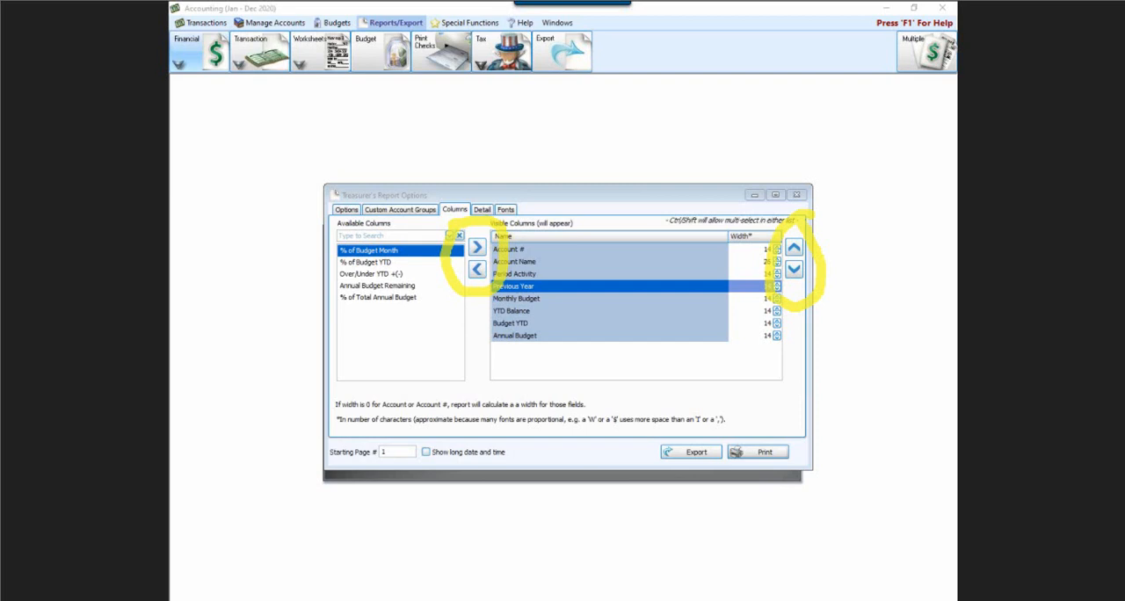
{"action": "key", "text": "Escape"}
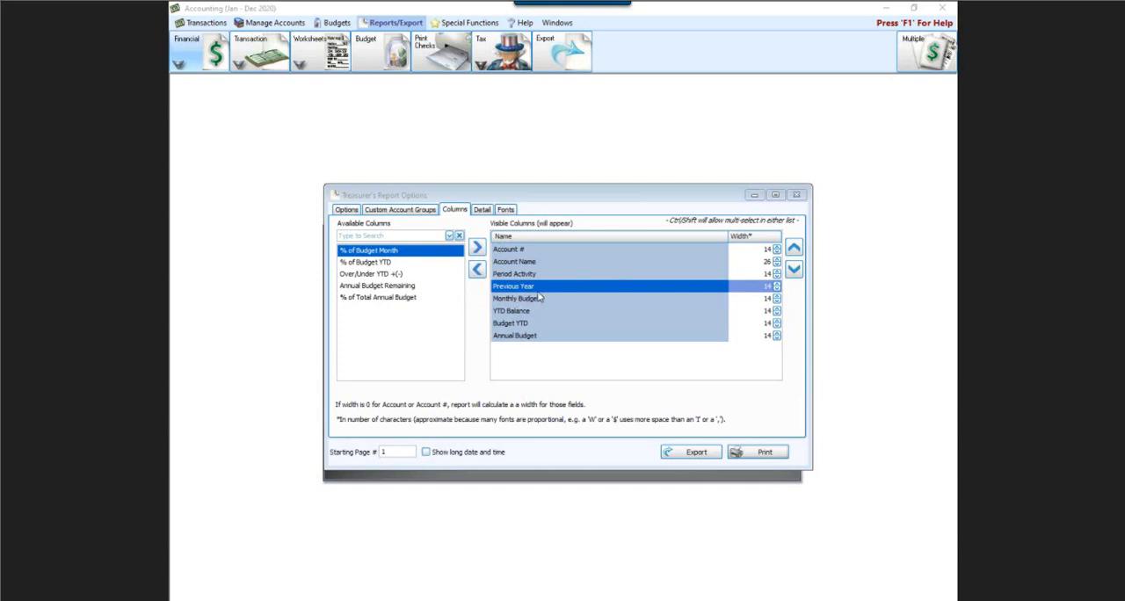
Move the Previous Year column below Monthly Budget and the YTD Balance column above Previous Year
{"action": "left_click", "coordinate": [793, 269]}
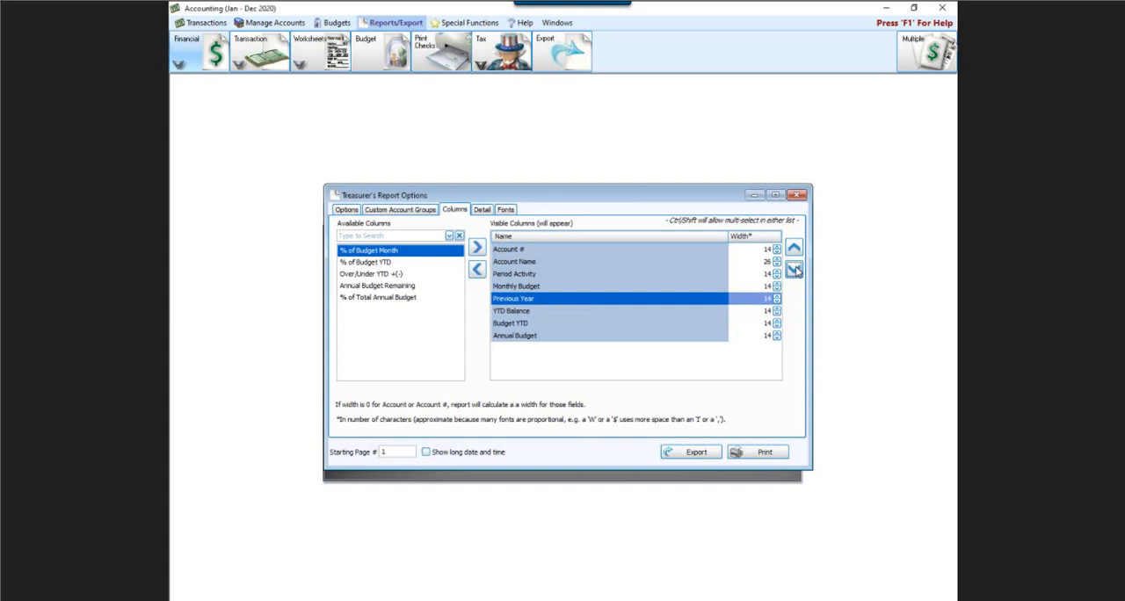
{"action": "left_click", "coordinate": [548, 313]}
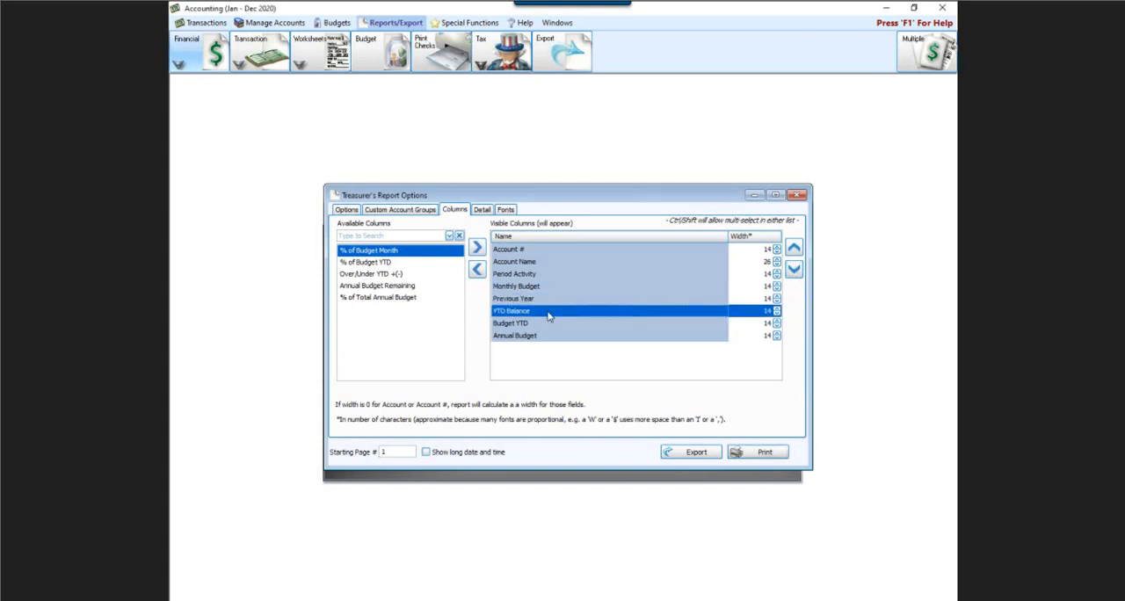
{"action": "left_click", "coordinate": [793, 249]}
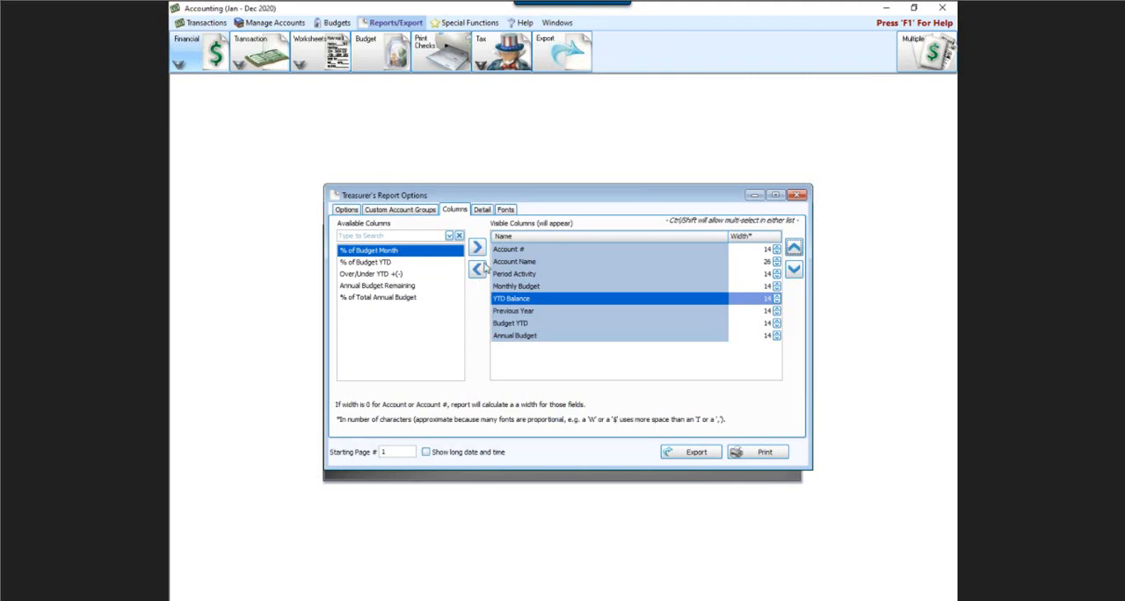
Preview the December 2020 Treasurer's Report at 120% zoom, and close the preview and the report options
{"action": "left_click", "coordinate": [755, 453]}
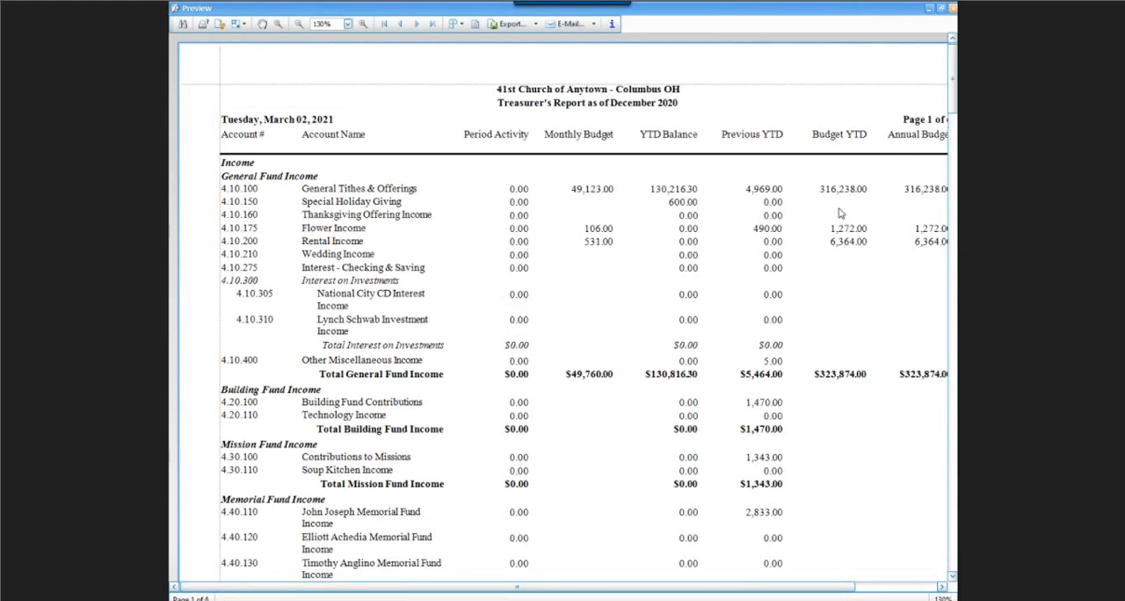
{"action": "left_click", "coordinate": [300, 25]}
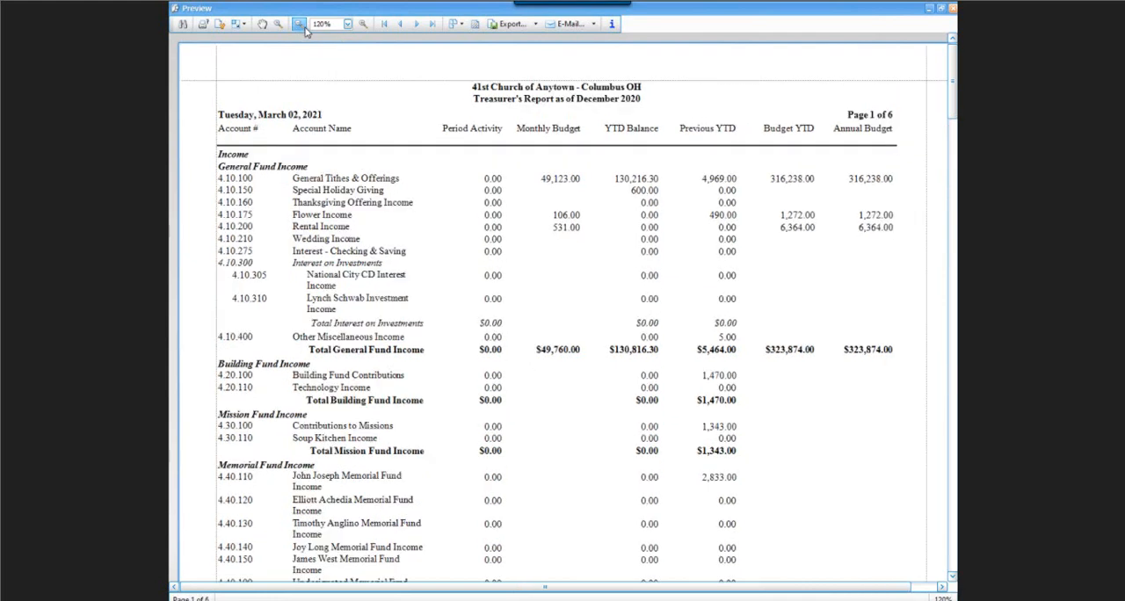
{"action": "left_click", "coordinate": [951, 10]}
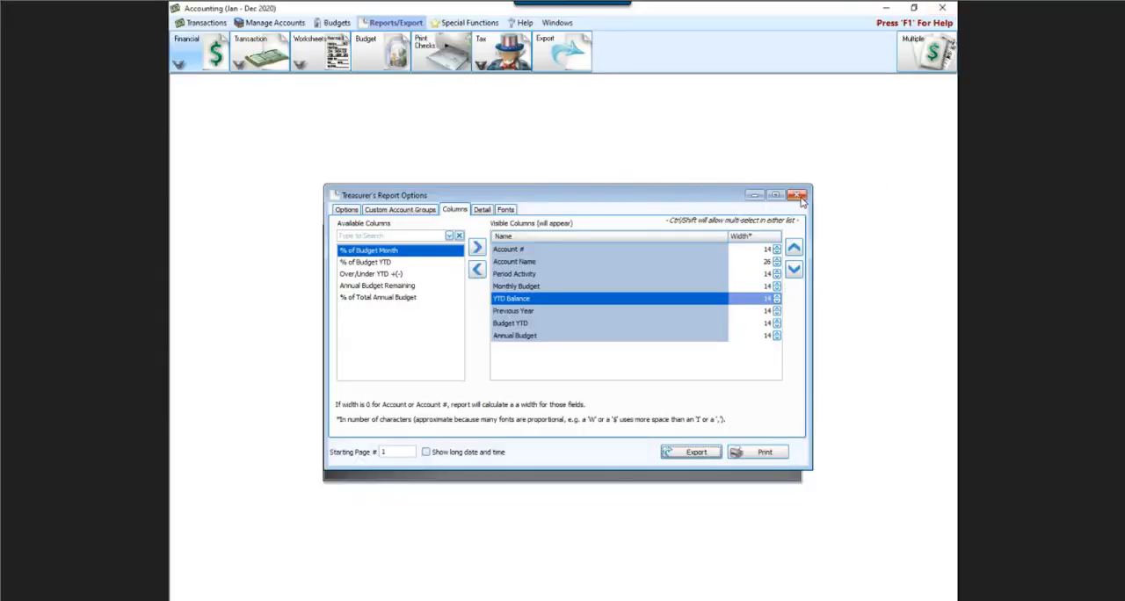
{"action": "left_click", "coordinate": [798, 195]}
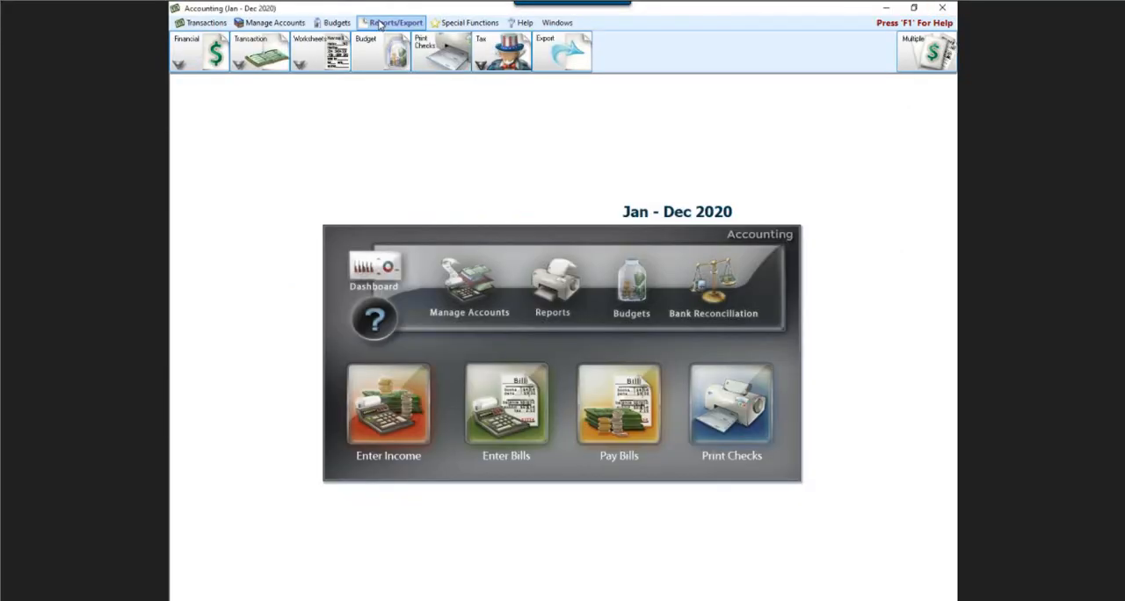
Reopen the Treasurer's Report options, check the visible columns, and preview the report for March 2020
{"action": "left_click", "coordinate": [378, 24]}
{"action": "left_click", "coordinate": [194, 55]}
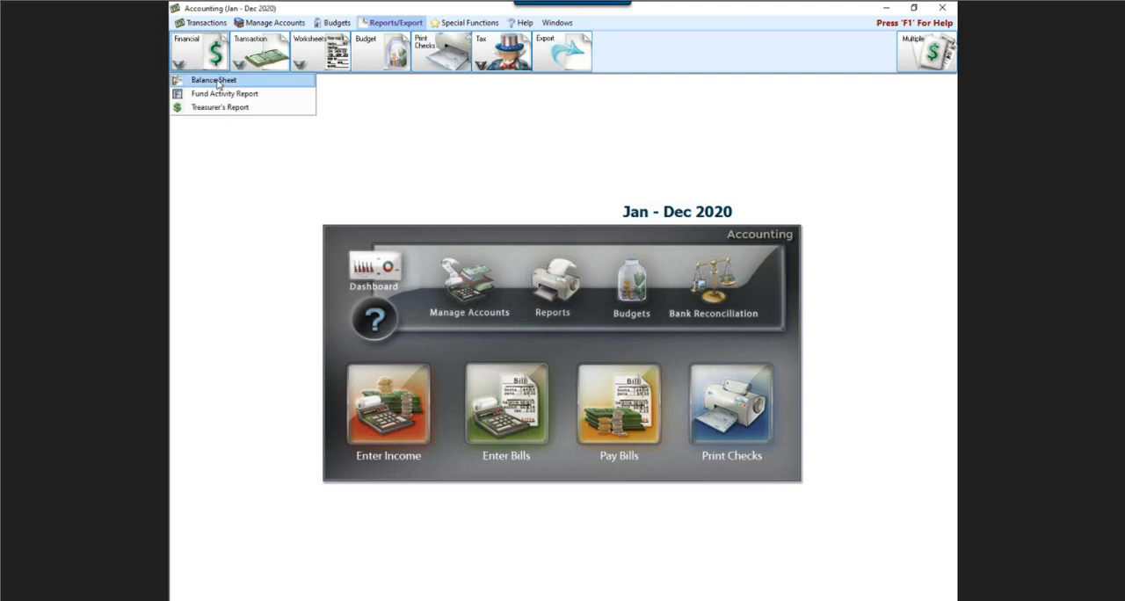
{"action": "left_click", "coordinate": [221, 108]}
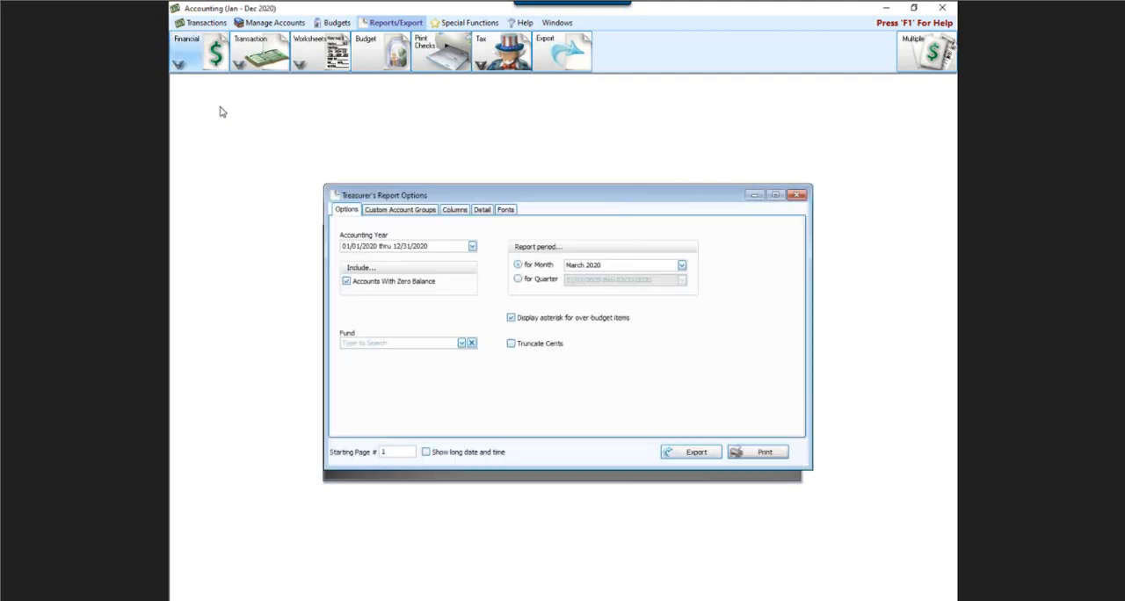
{"action": "left_click", "coordinate": [456, 212]}
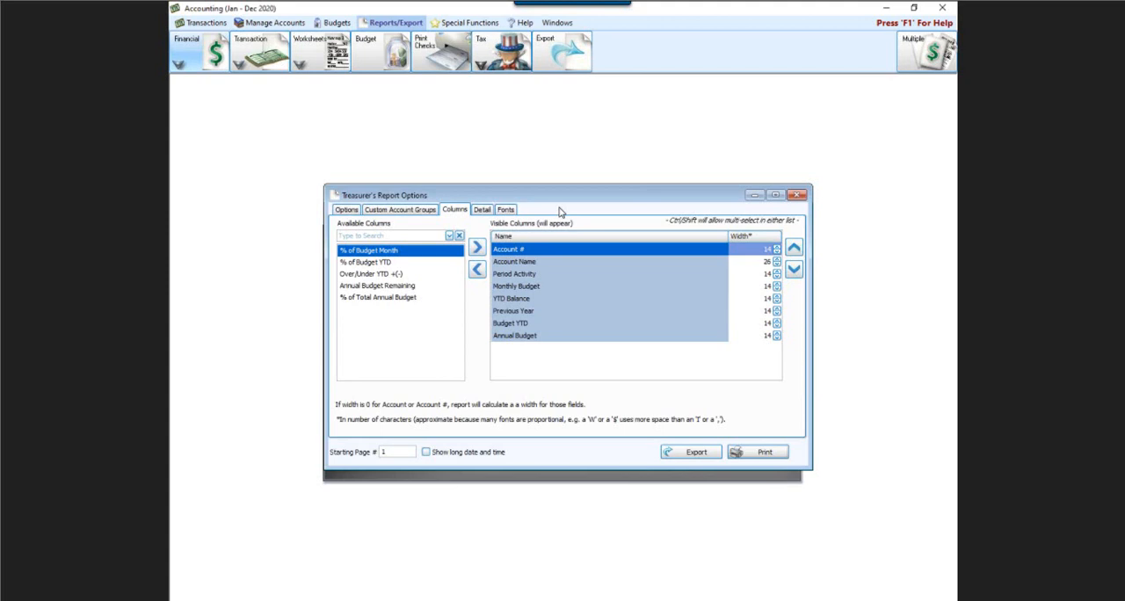
{"action": "left_click", "coordinate": [742, 453]}
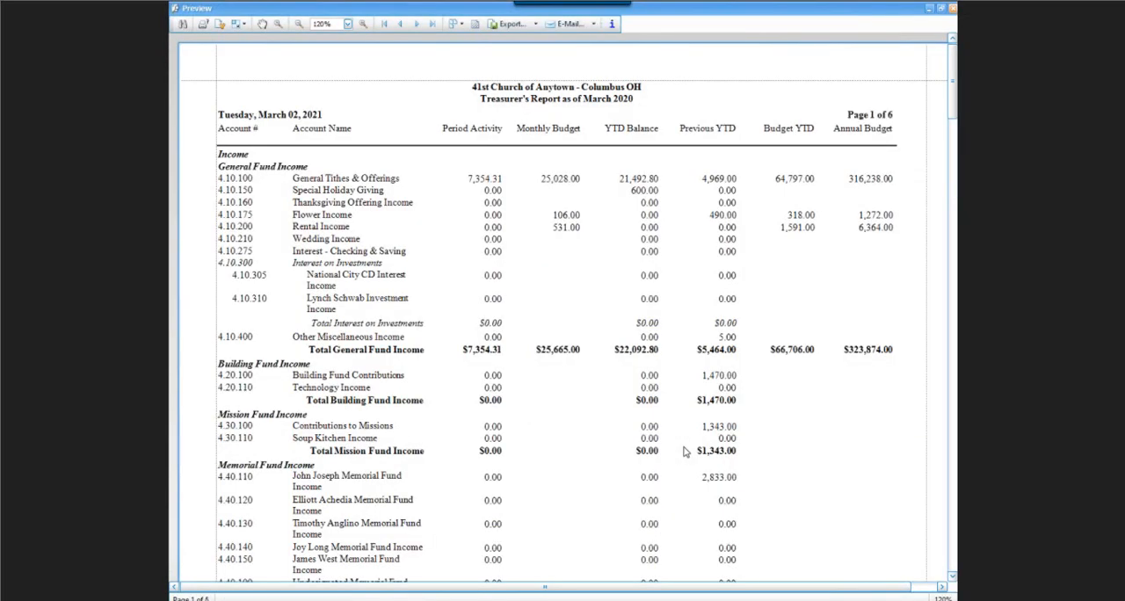
Check which file formats the previewed Treasurer's Report can be exported to
{"action": "left_click", "coordinate": [536, 24]}
{"action": "left_click", "coordinate": [538, 25]}
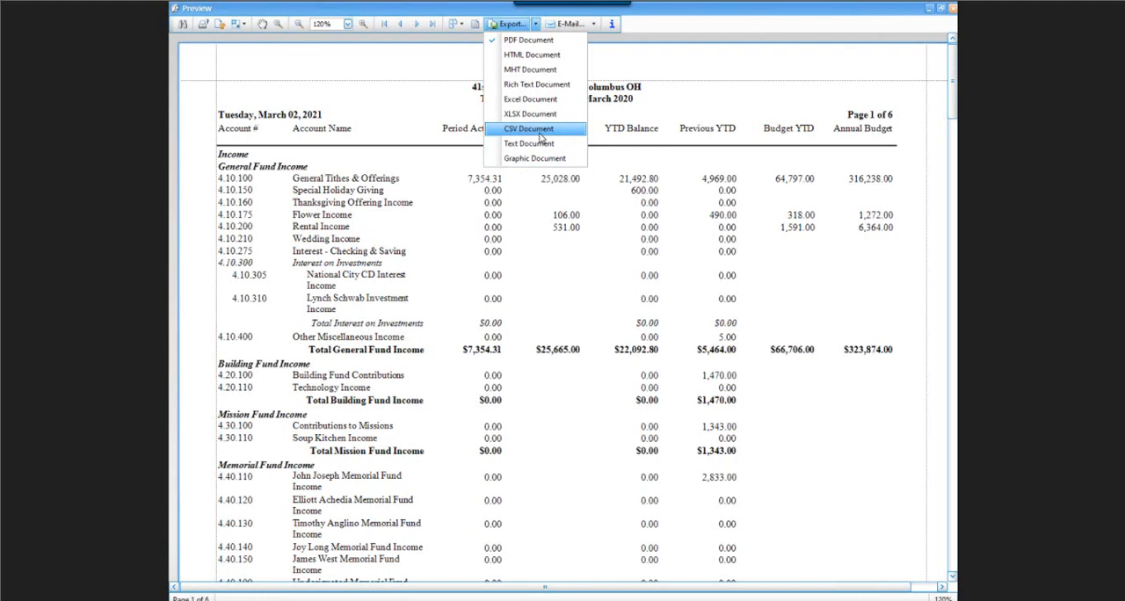
{"action": "left_click", "coordinate": [689, 17]}
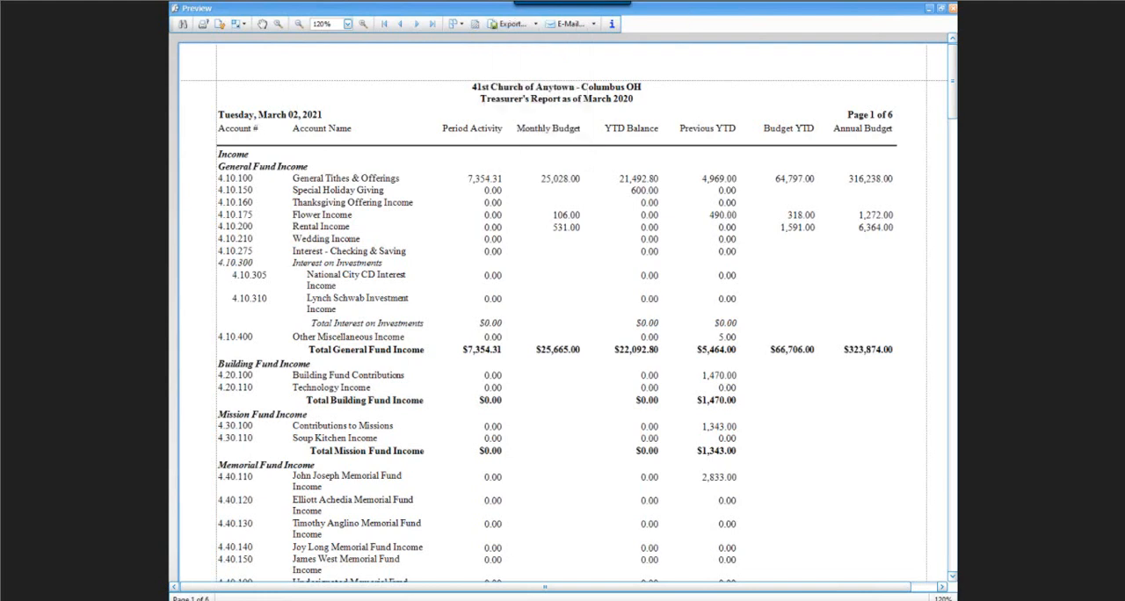
Switch to the web browser and search the Church Windows Support Center for "export"
{"action": "key", "text": "alt+Tab"}
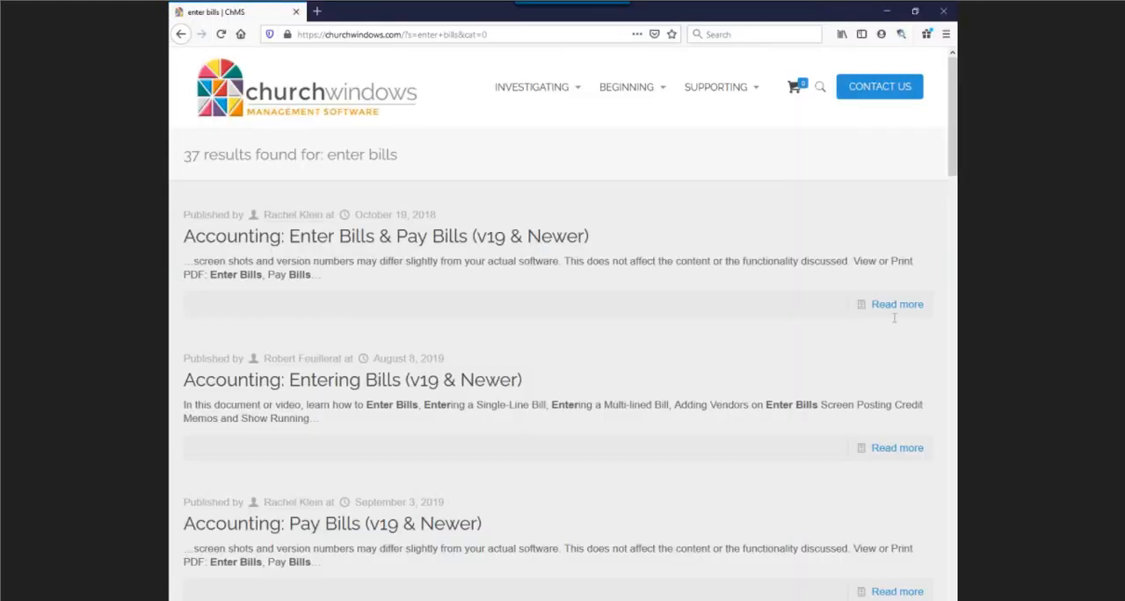
{"action": "left_click", "coordinate": [186, 38]}
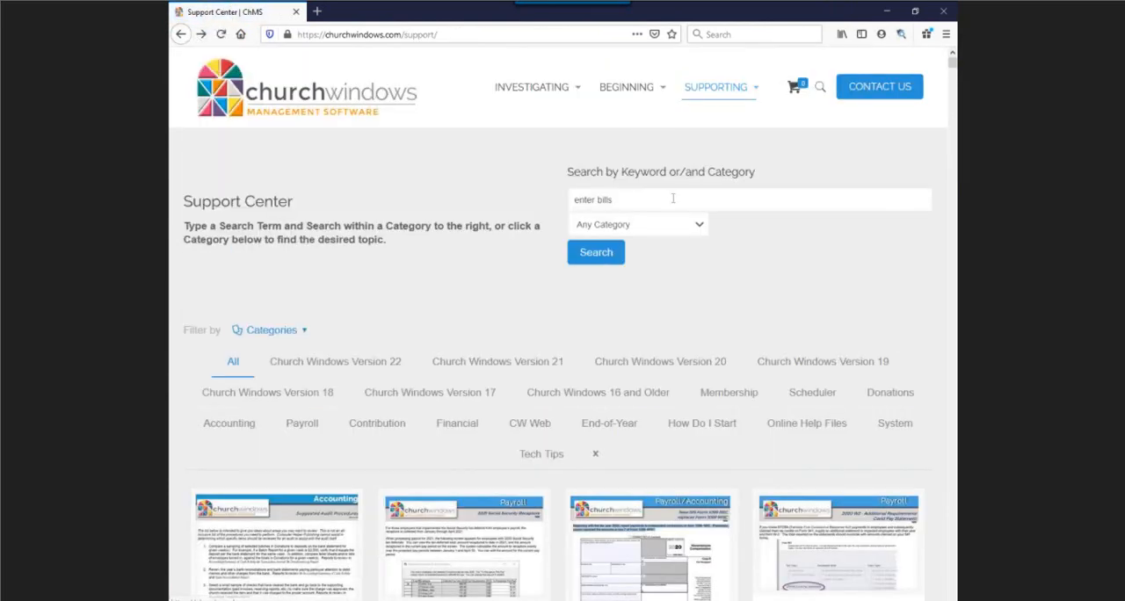
{"action": "triple_click", "coordinate": [569, 199]}
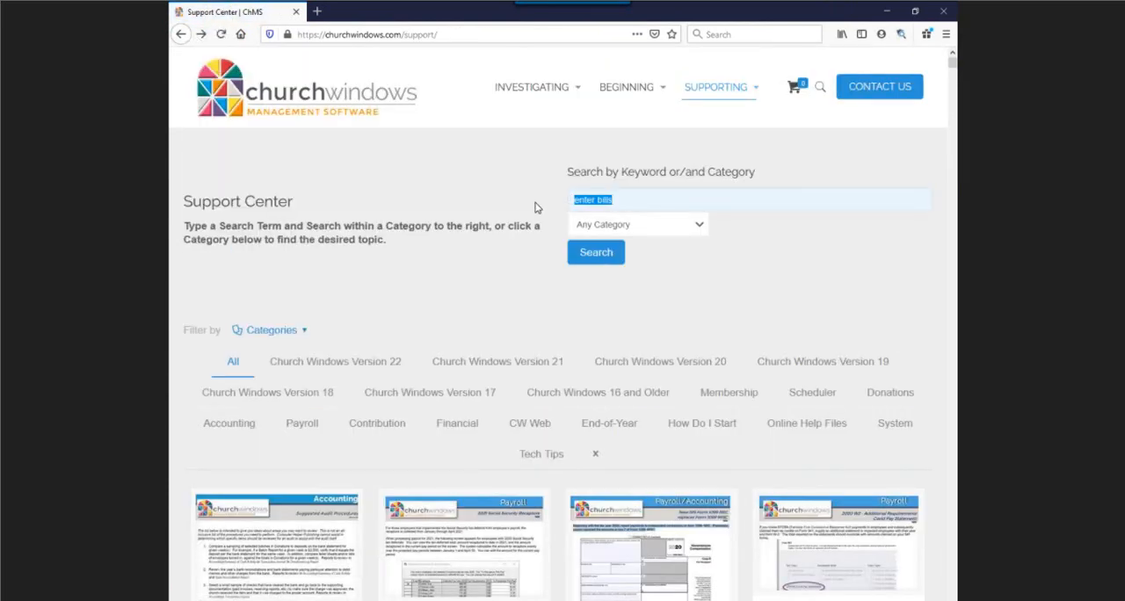
{"action": "type", "text": "export"}
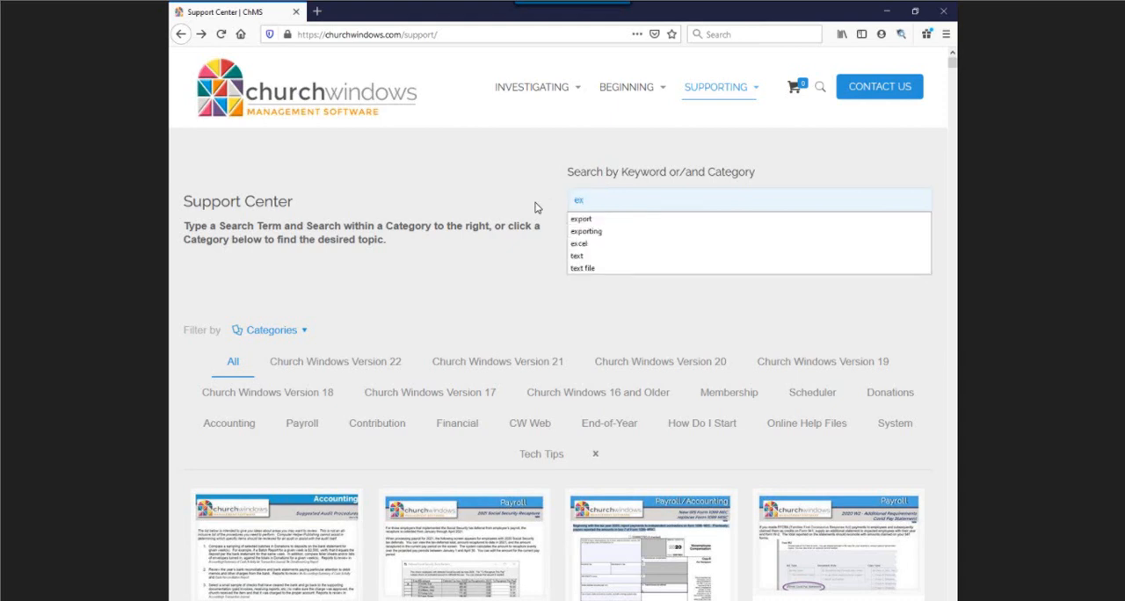
{"action": "key", "text": "Return"}
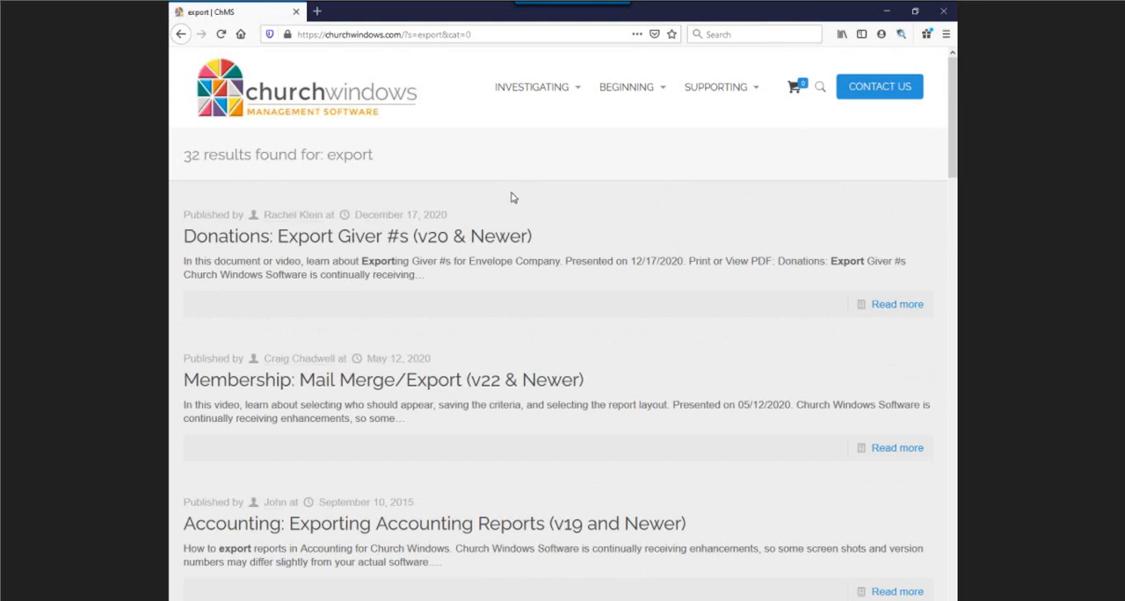
Look through the support articles on exporting, go back to the accounting program and close the Treasurer's Report preview
{"action": "scroll", "coordinate": [518, 321], "scroll_direction": "down", "scroll_amount": 3}
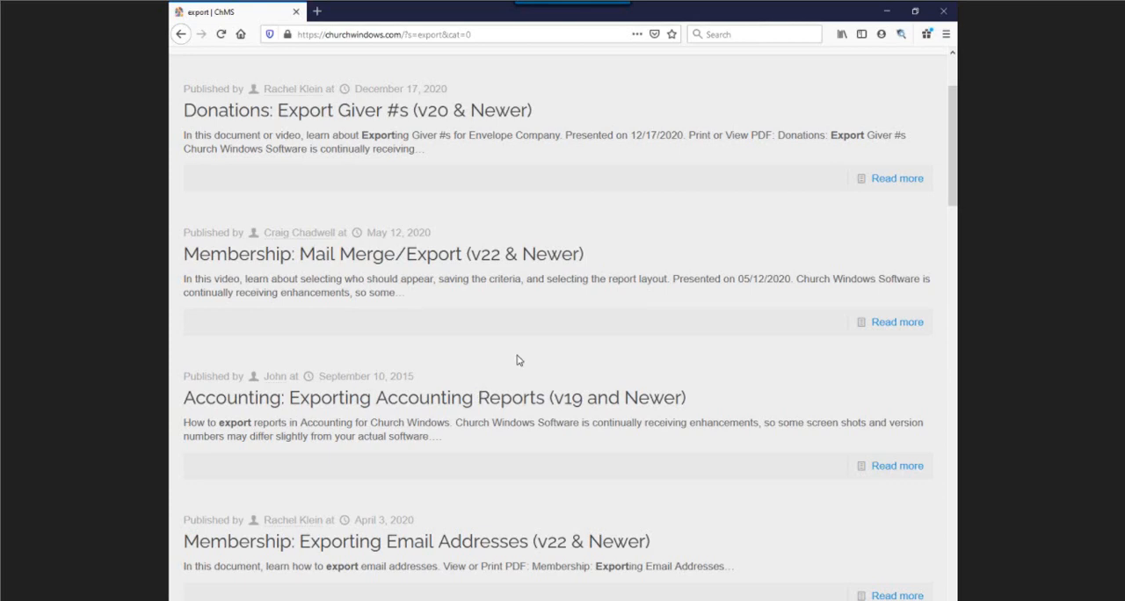
{"action": "scroll", "coordinate": [517, 360], "scroll_direction": "down", "scroll_amount": 2}
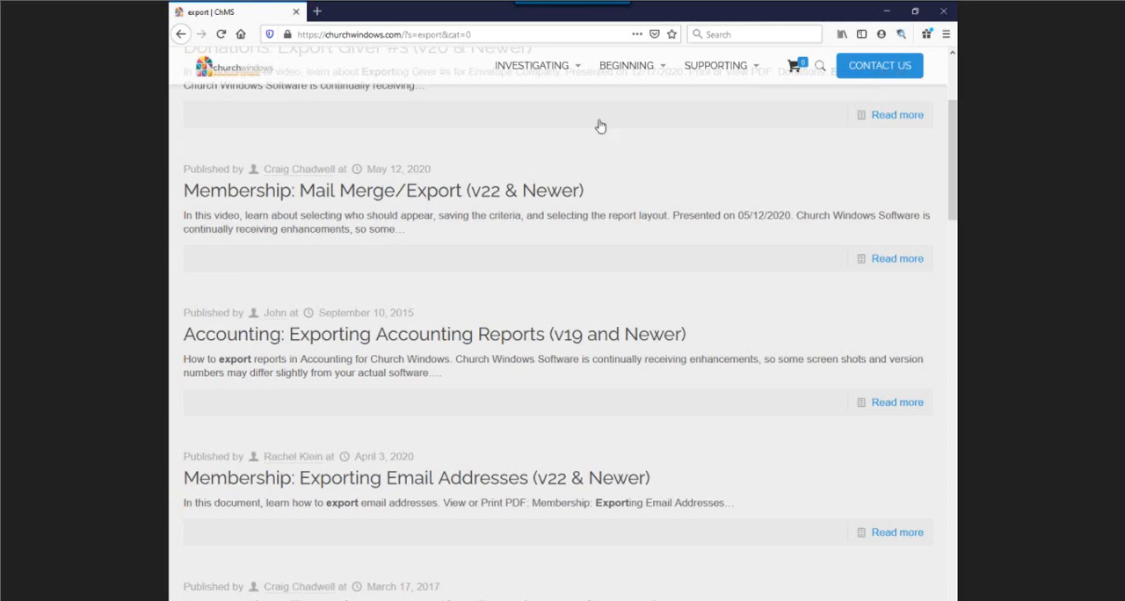
{"action": "left_click", "coordinate": [889, 14]}
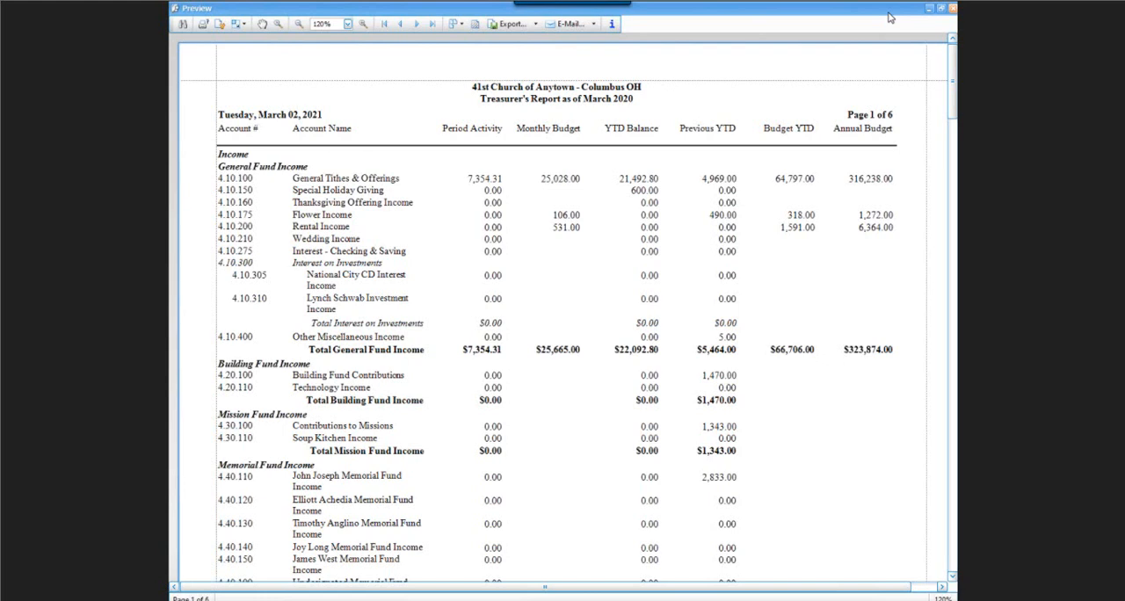
{"action": "left_click", "coordinate": [953, 8]}
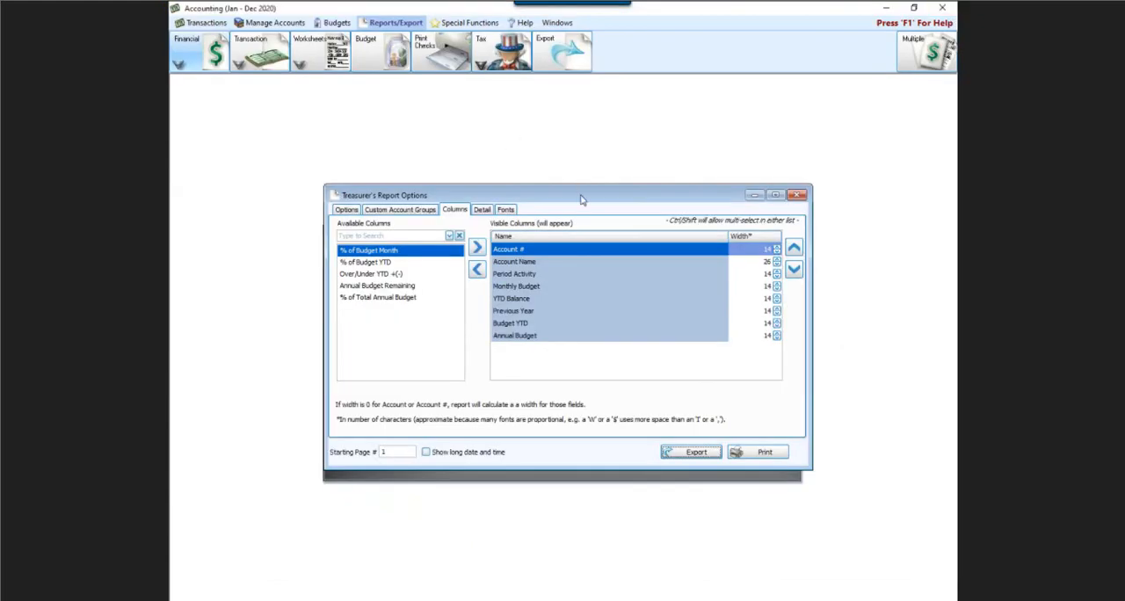